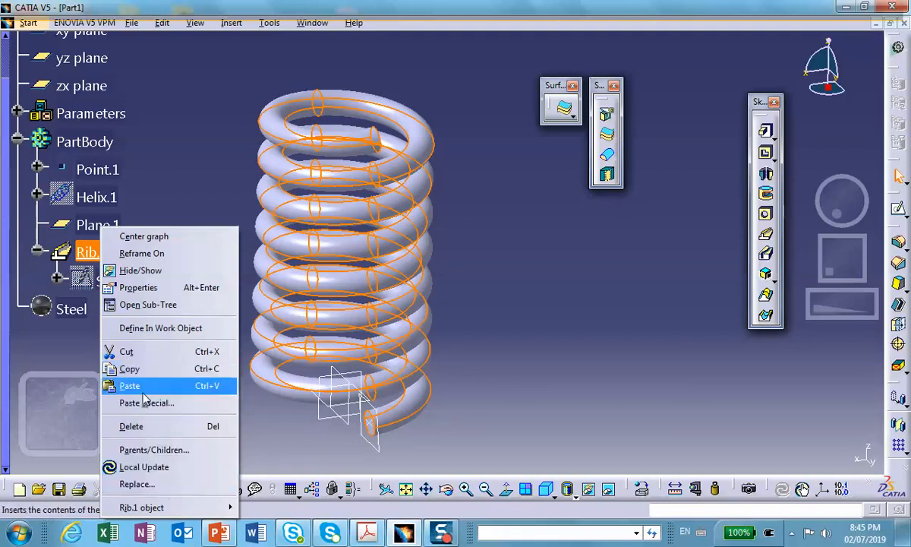
- Delete the rib that forms the spring's solid while keeping its aggregated profile sketch
left_click(144, 425)
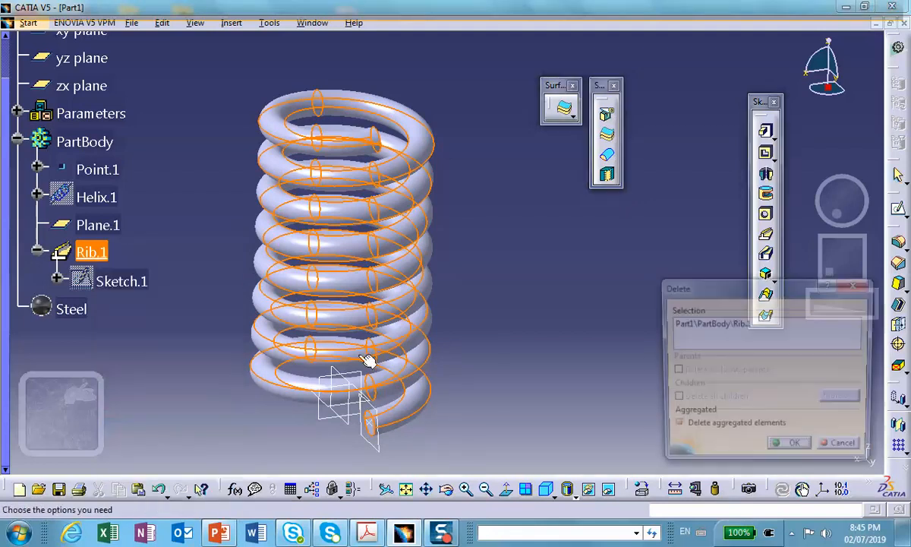
left_click(675, 429)
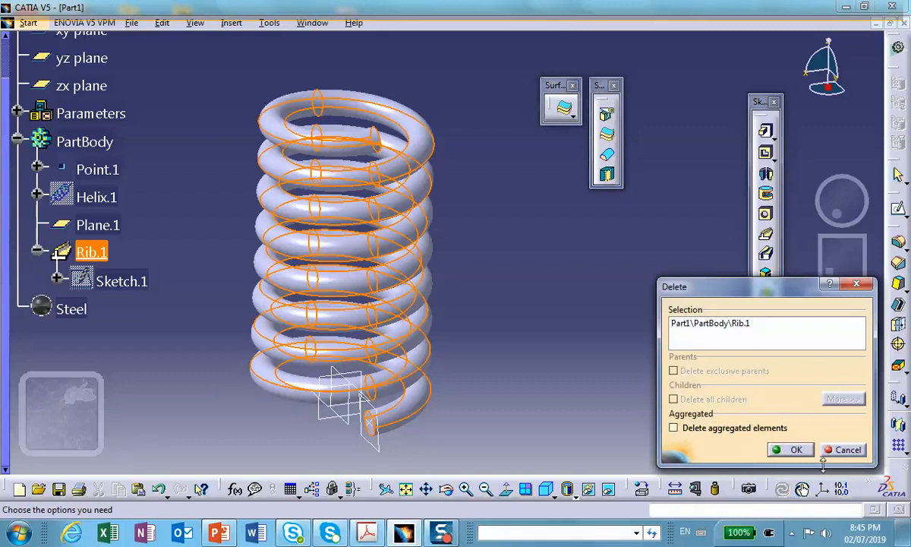
left_click(793, 450)
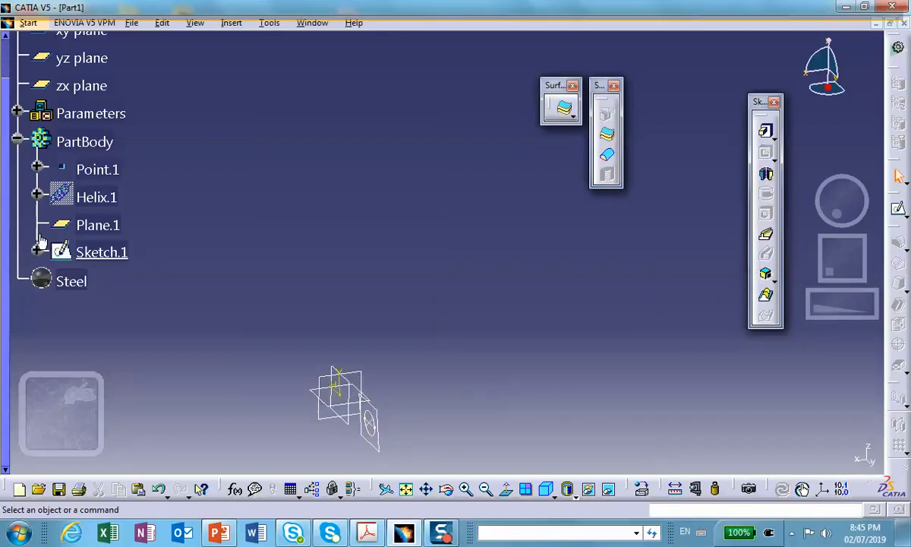
- Show the hidden helix curve and delete the leftover circular profile sketch
right_click(99, 199)
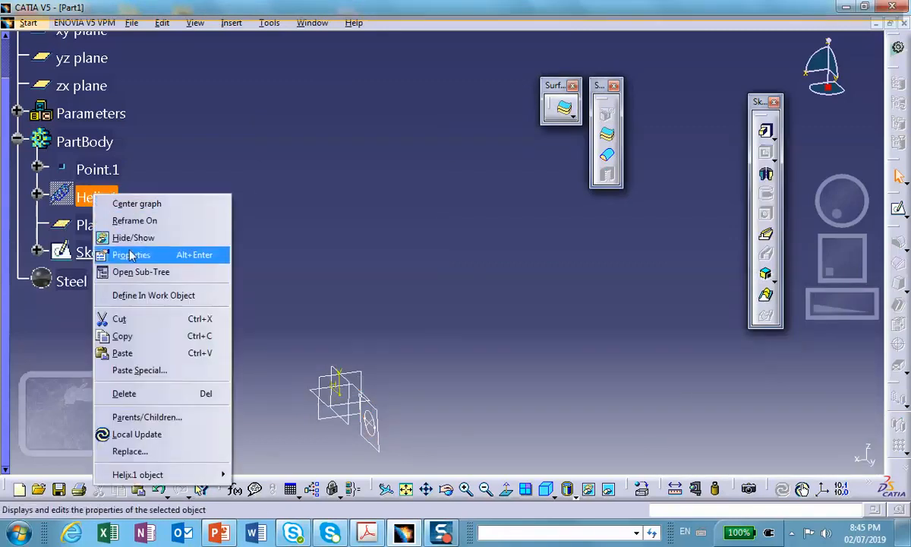
left_click(131, 238)
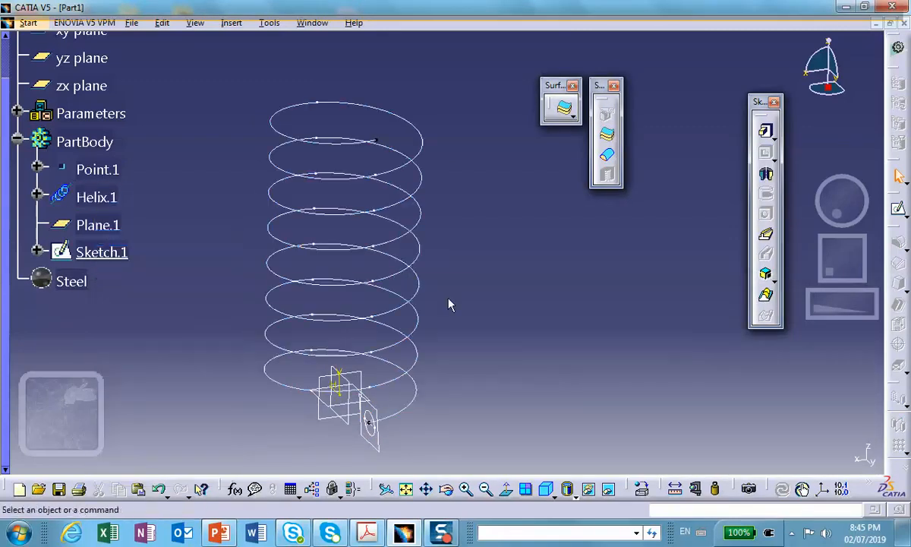
right_click(110, 252)
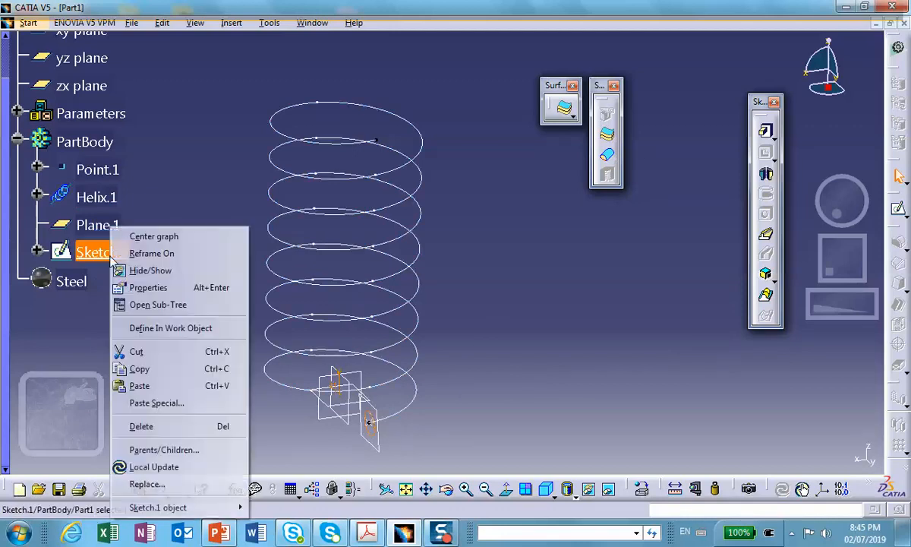
left_click(152, 426)
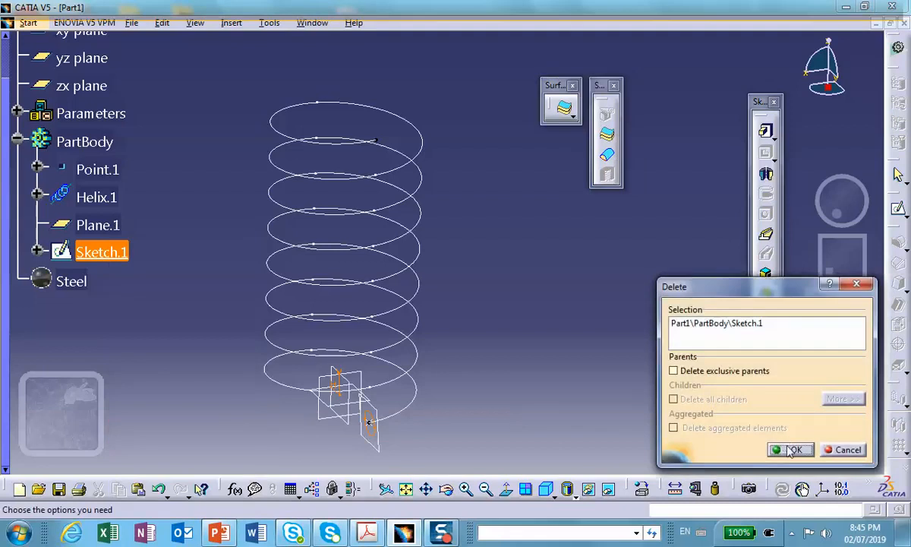
left_click(789, 450)
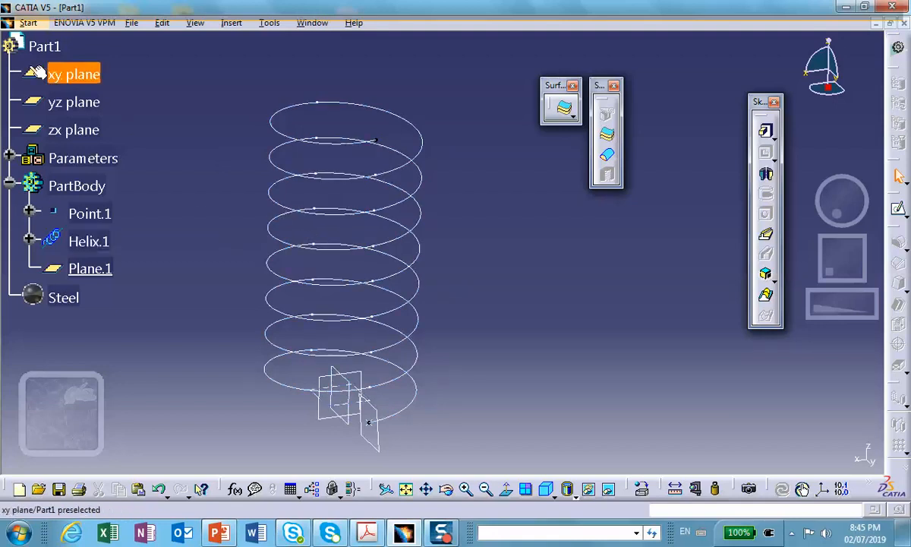
- Switch to the Generative Structural Analysis workbench and create a Static Analysis case for the part
left_click(28, 23)
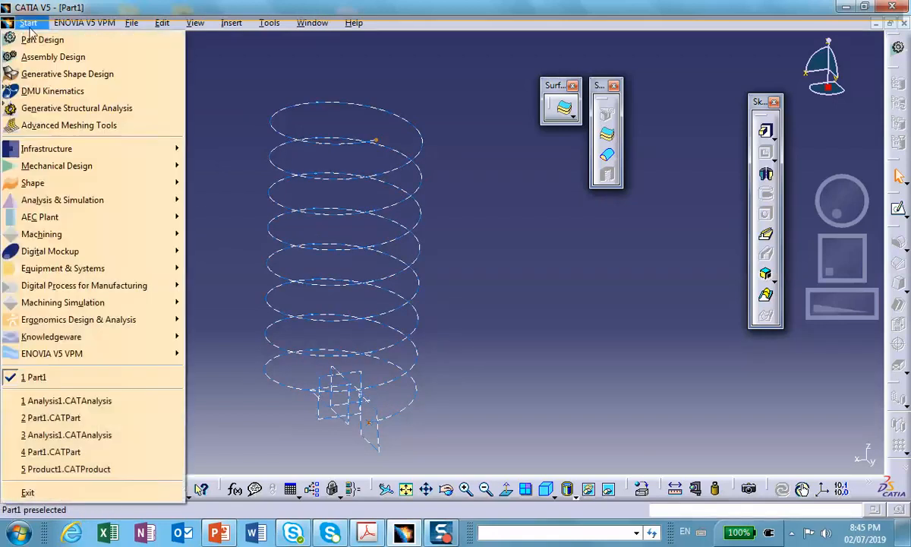
left_click(66, 110)
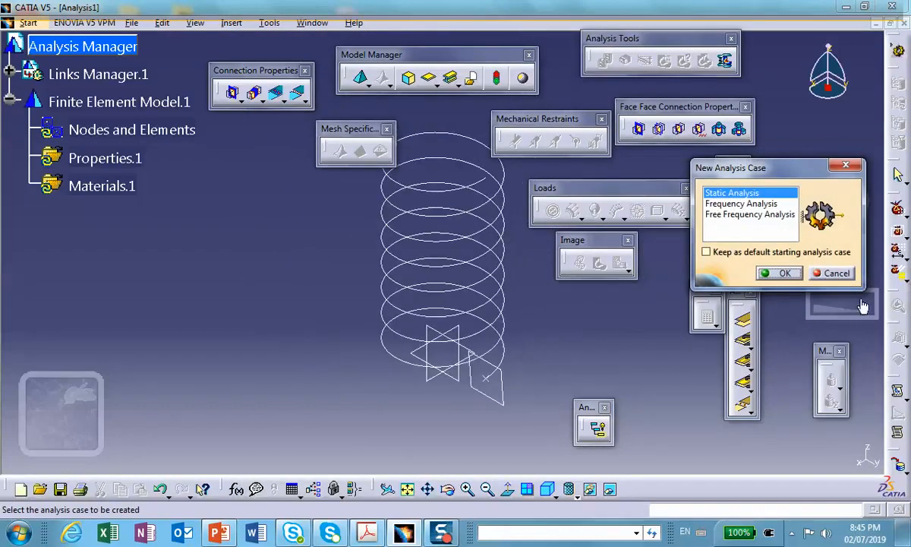
left_click(784, 274)
- Apply a beam mesh to the helix curve with linear elements, keeping the default element size
middle_click_drag(311, 202, 307, 287)
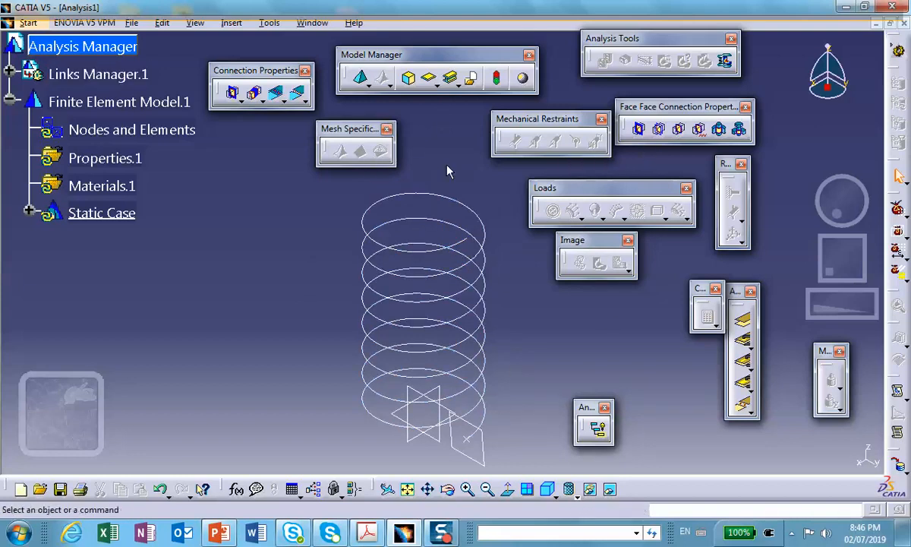
left_click(368, 85)
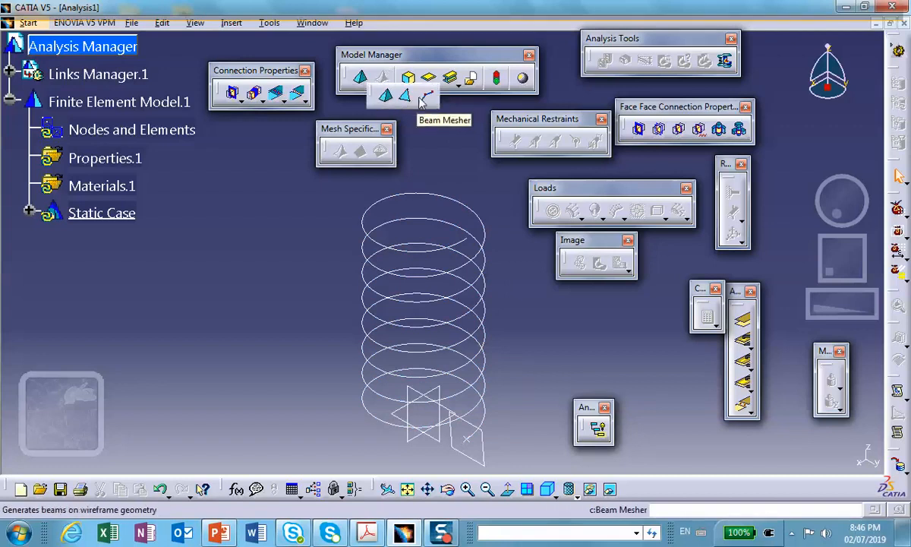
left_click(422, 99)
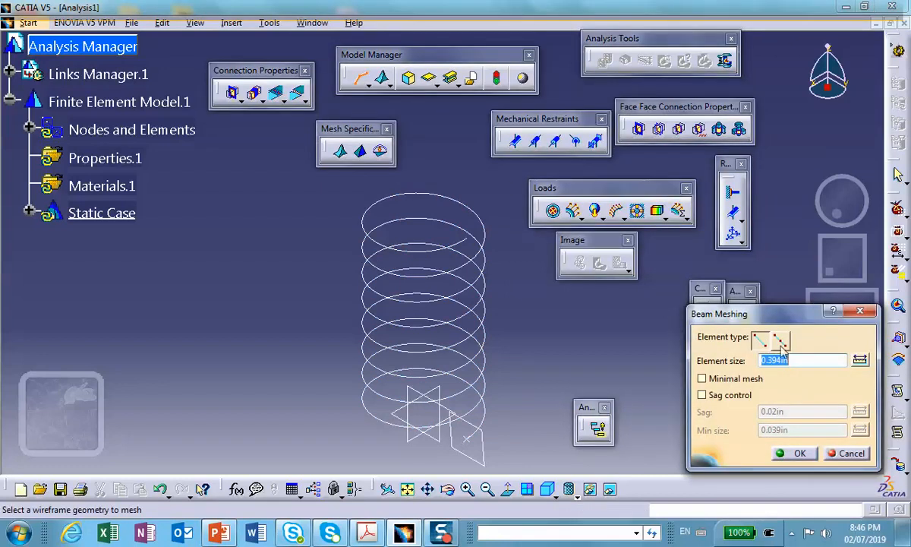
left_click(487, 240)
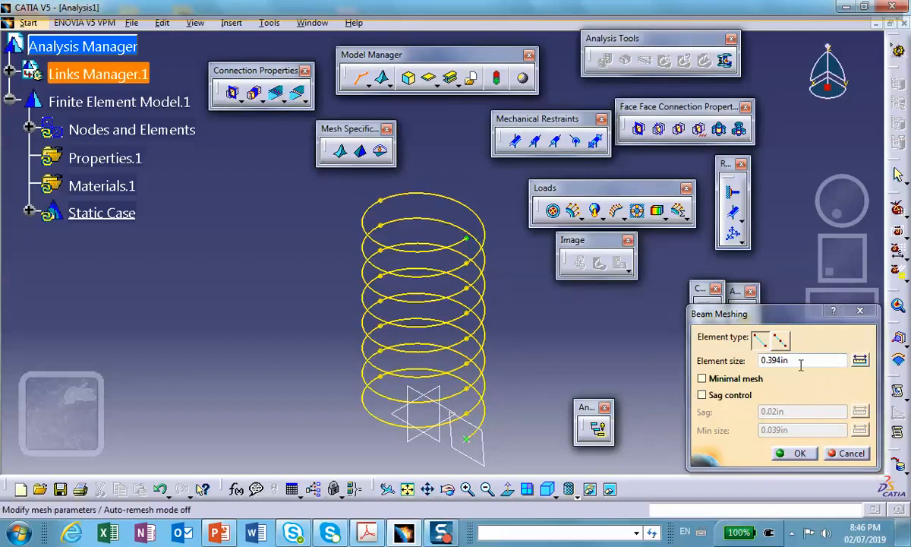
left_click(796, 454)
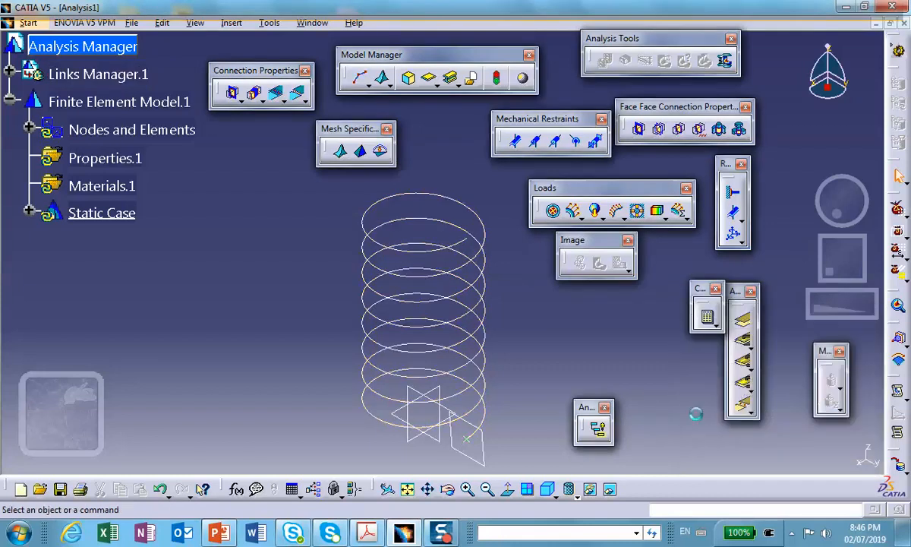
- Update the beam mesh and generate a mesh visualization from Nodes and Elements to check how coarse it is
right_click(90, 127)
left_click(163, 342)
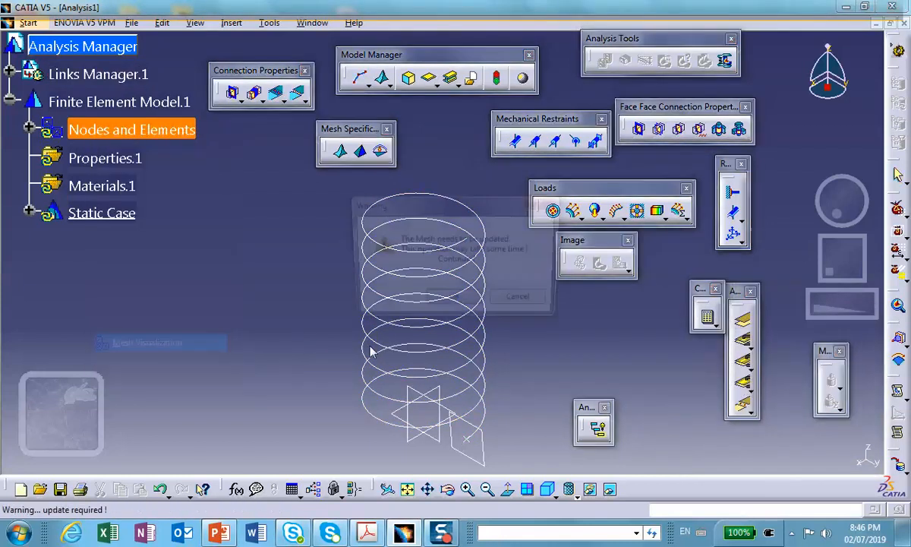
left_click(453, 301)
middle_click_drag(510, 300, 496, 202)
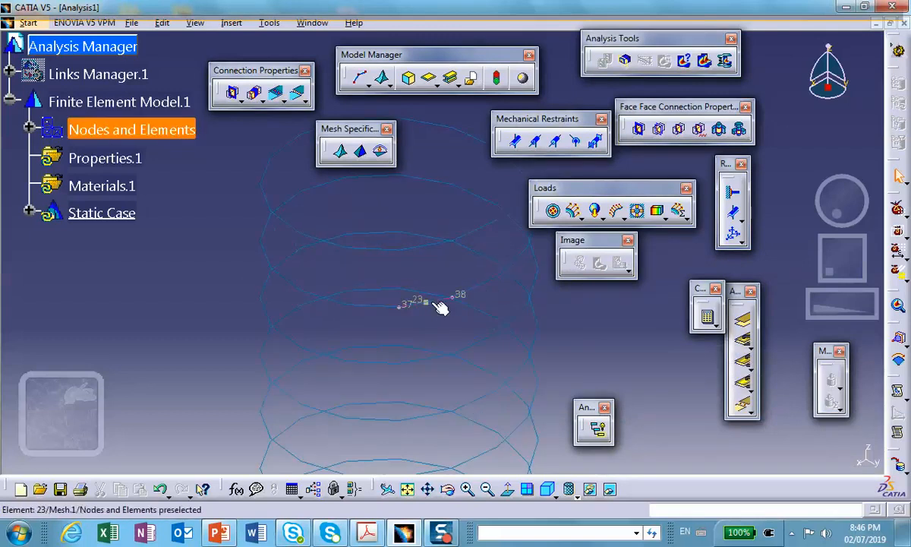
middle_click_drag(389, 308, 396, 383)
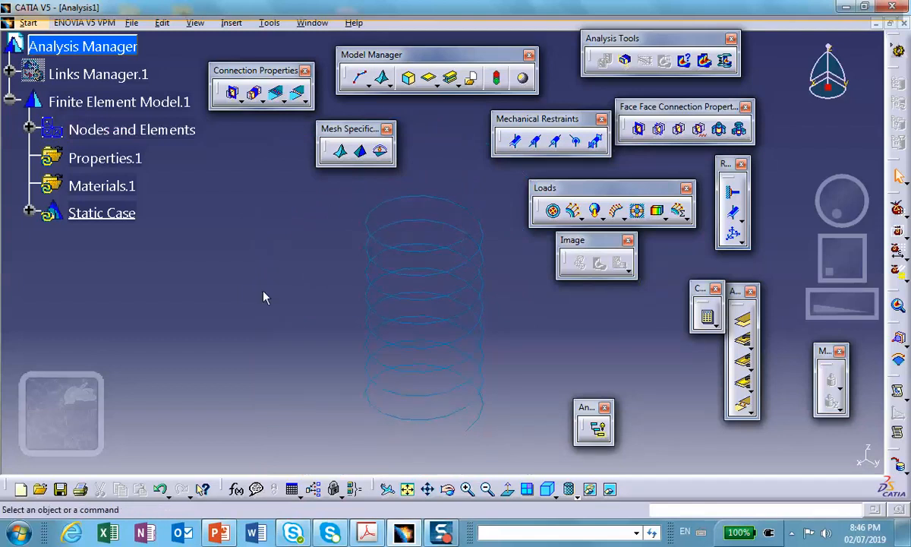
- Edit the helix's 1D beam mesh and set its element size to 0.2 in
left_click(31, 131)
double_click(118, 158)
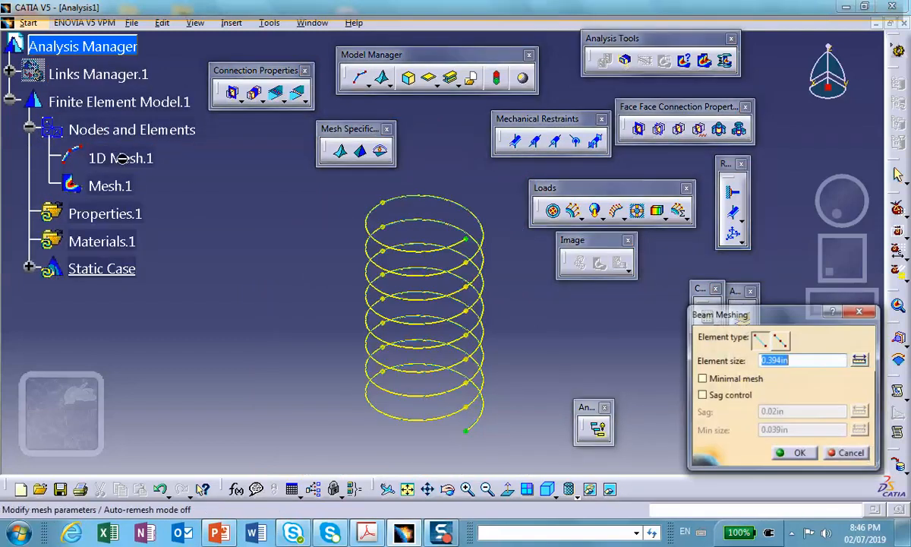
key("BackSpace")
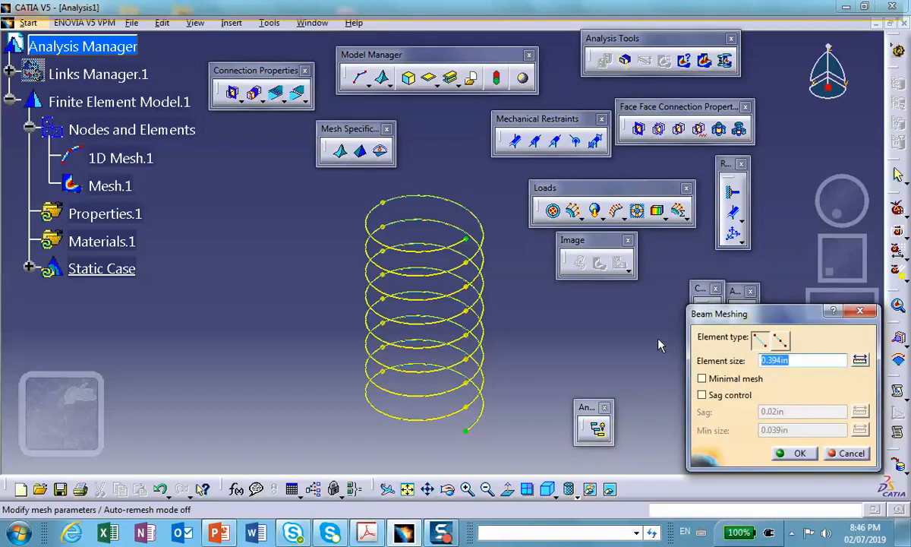
type(".2")
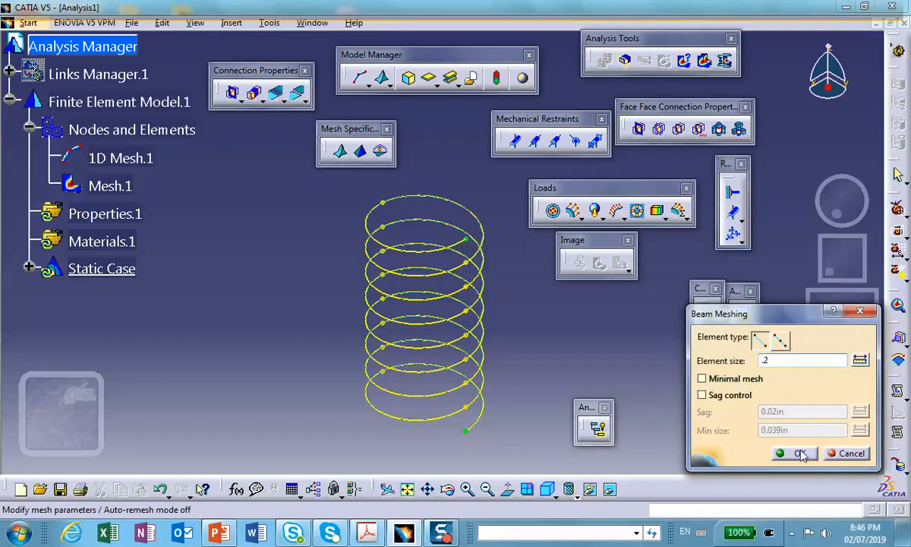
left_click(795, 453)
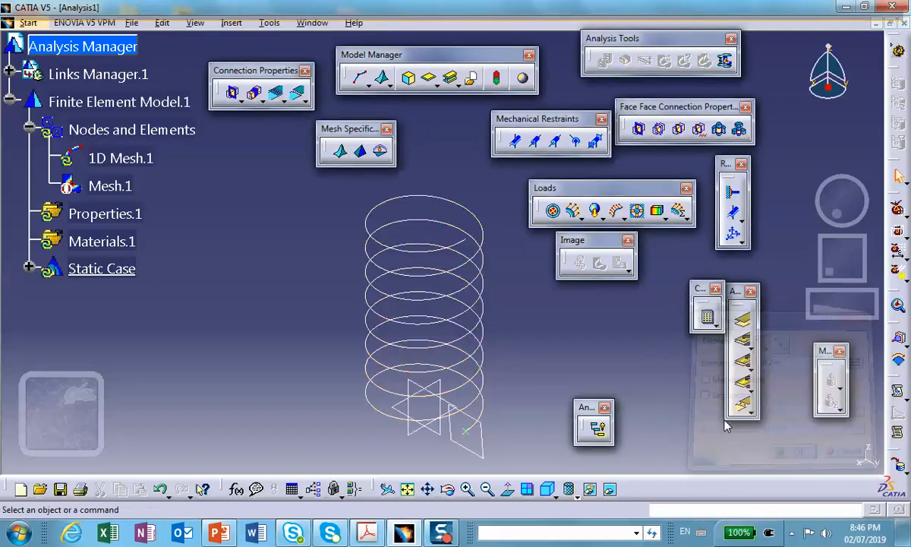
- Display the refined mesh again, updating it, and examine its elements along the helix coils
right_click(113, 133)
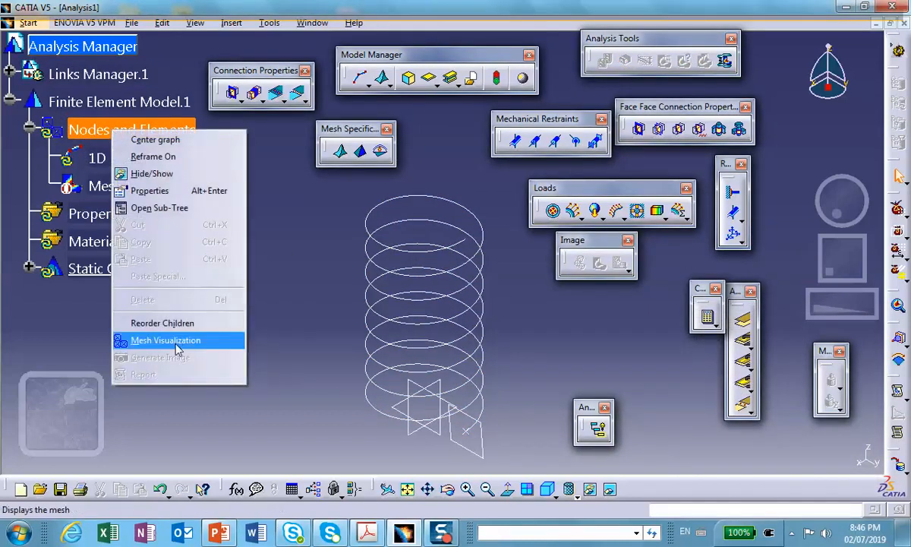
left_click(175, 341)
left_click(456, 301)
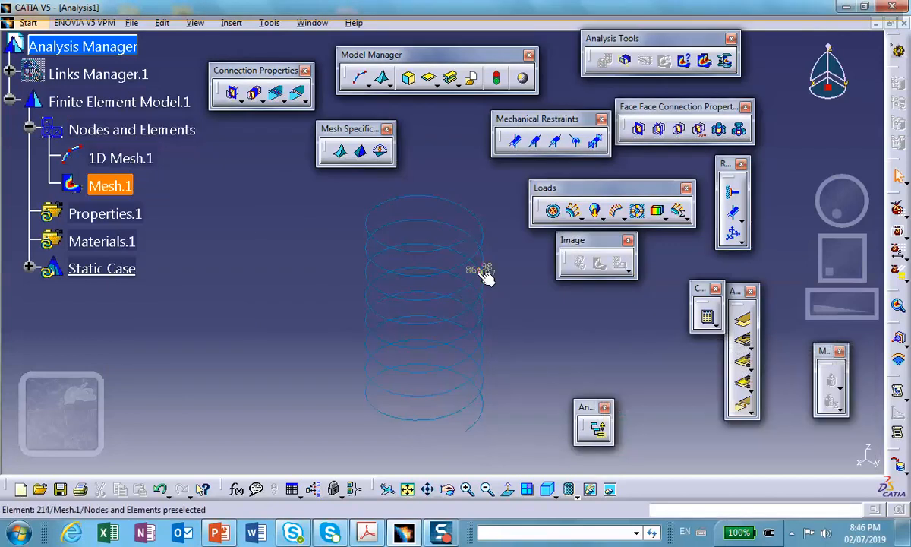
scroll(416, 279, "up", 1)
middle_click_drag(416, 278, 431, 144)
left_click(417, 250)
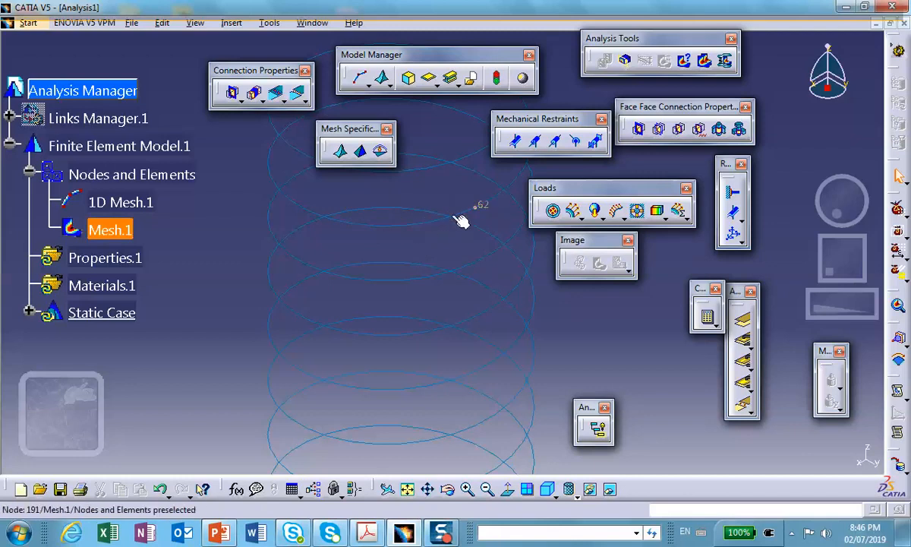
middle_click_drag(397, 214, 424, 246)
middle_click_drag(442, 315, 460, 369)
- Deactivate the mesh image and apply a clamp restraint to the vertex at the helix's upper end
right_click(117, 229)
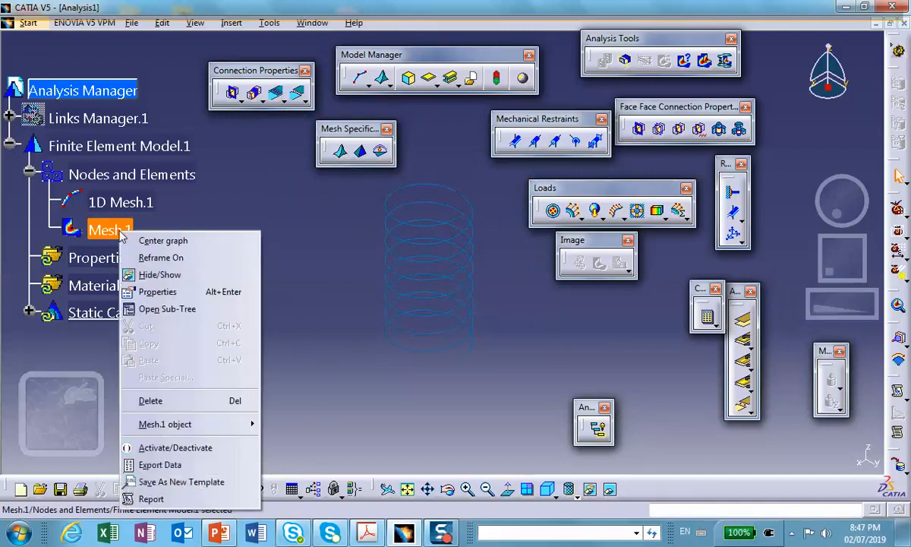
left_click(160, 446)
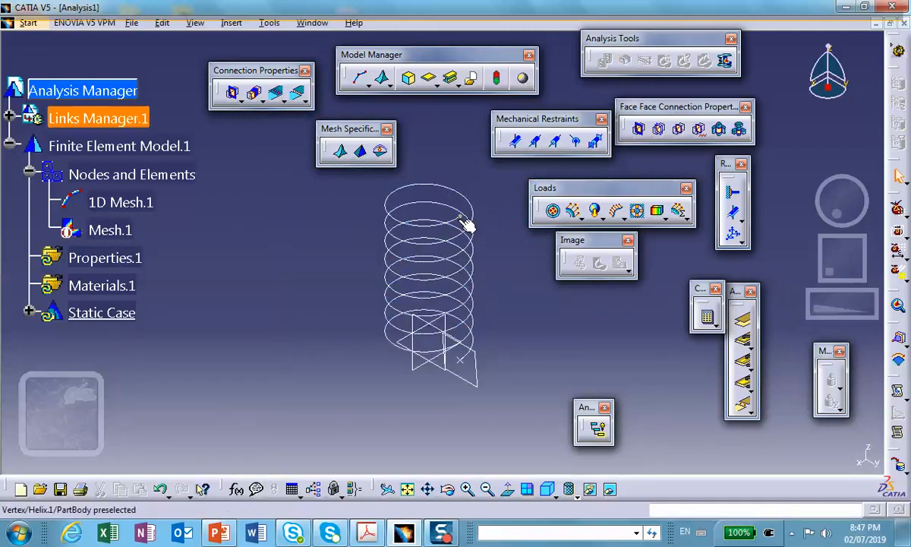
middle_click_drag(482, 146, 453, 146)
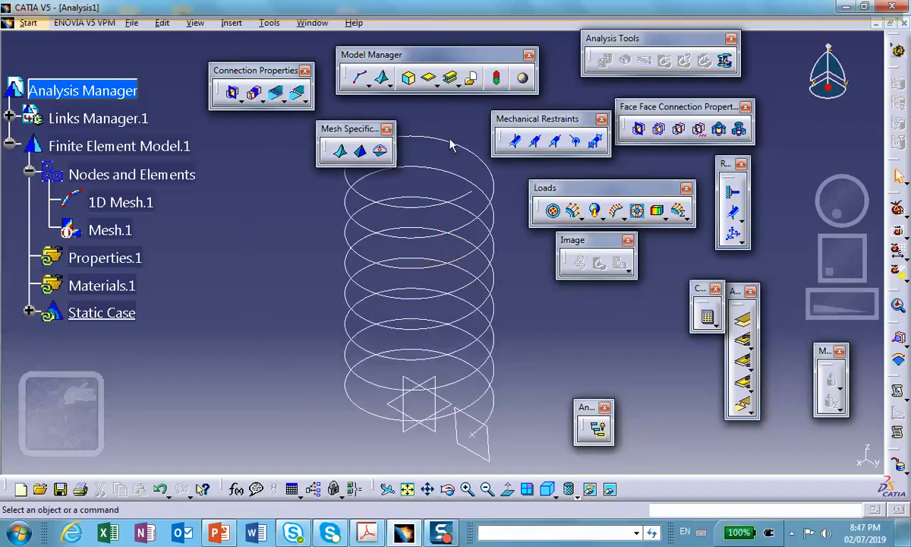
left_click(733, 191)
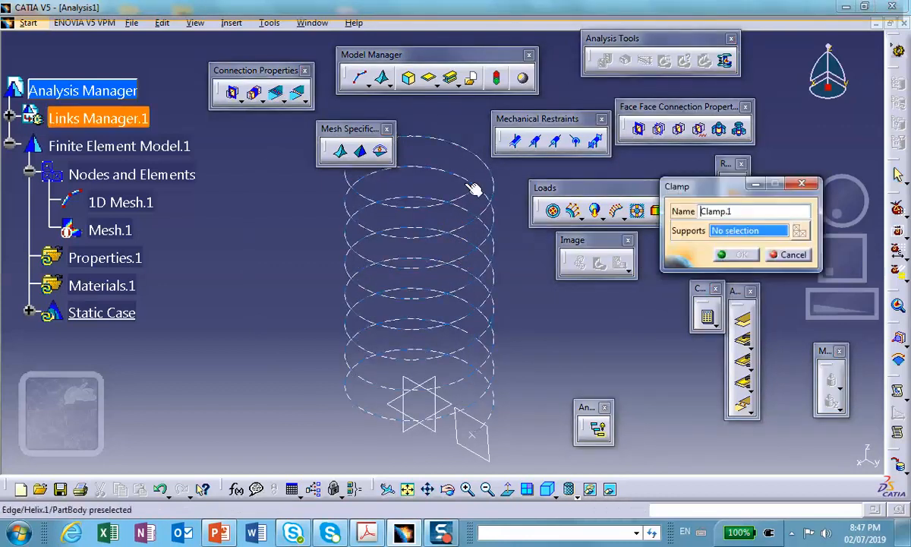
left_click(473, 190)
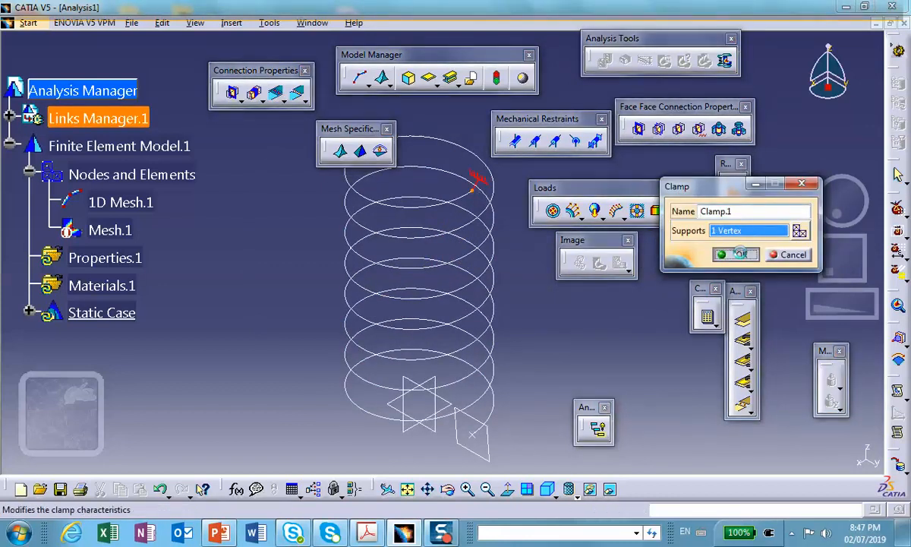
left_click(741, 256)
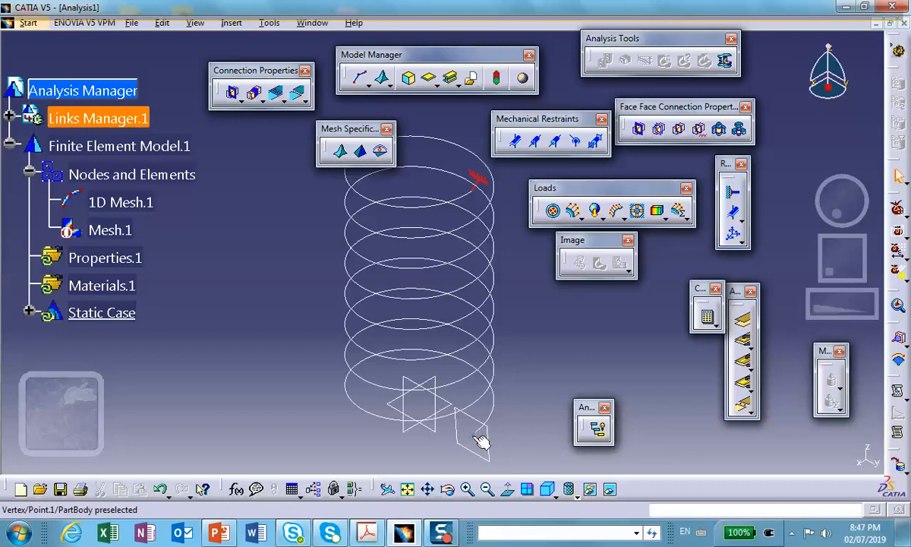
- Hide the point at the helix's lower end and apply a distributed force of -100 lbf in Z to the vertex there
right_click(477, 441)
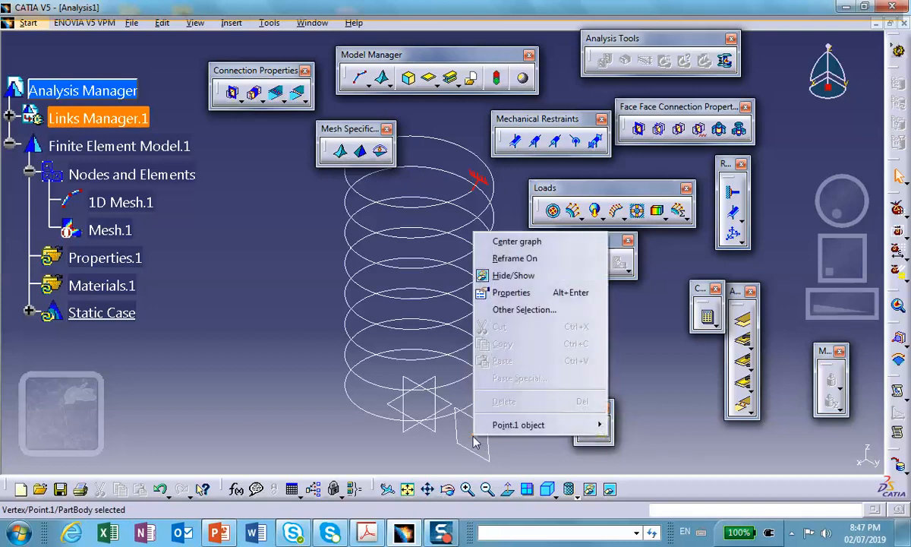
left_click(516, 275)
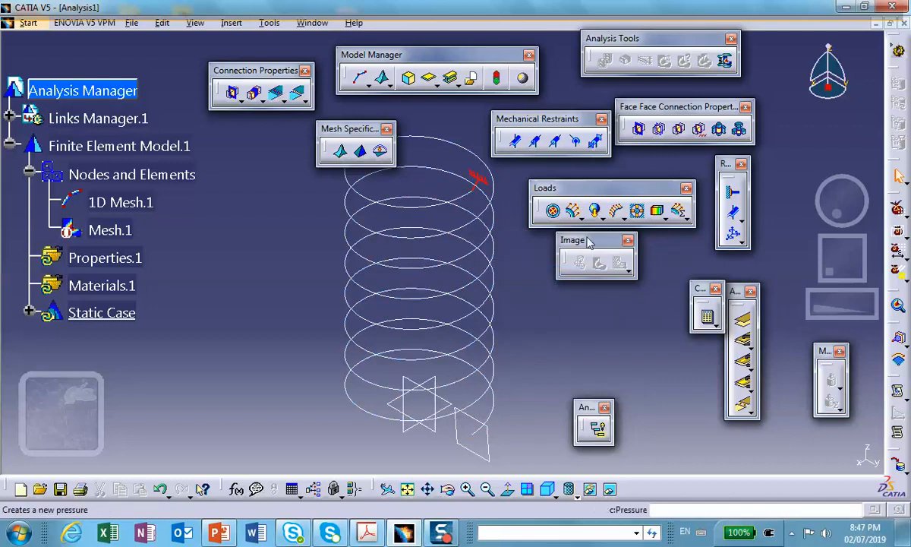
left_click(573, 213)
left_click(474, 439)
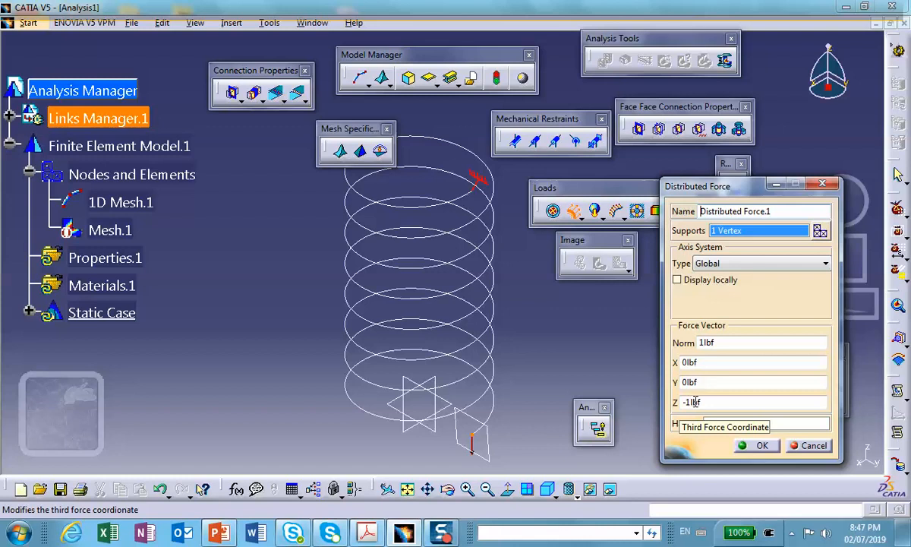
left_click(707, 402)
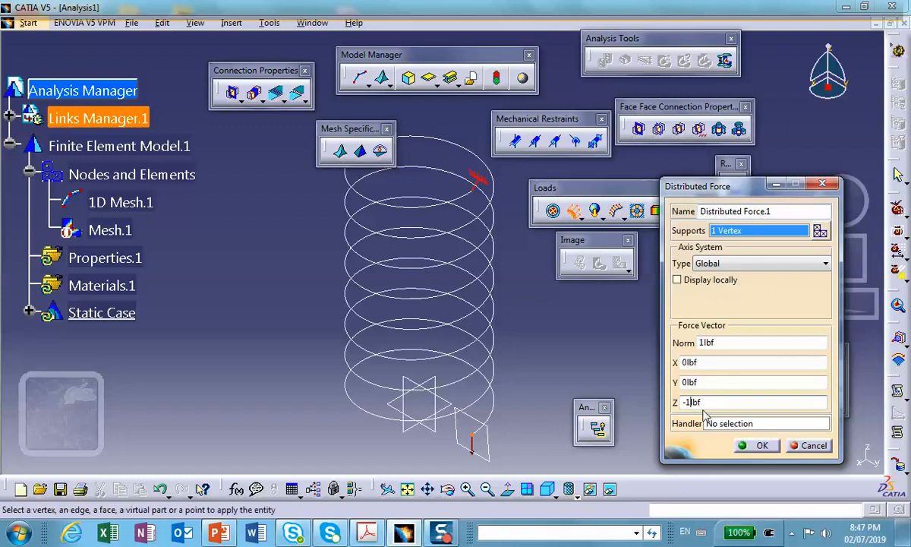
type("00")
left_click(761, 445)
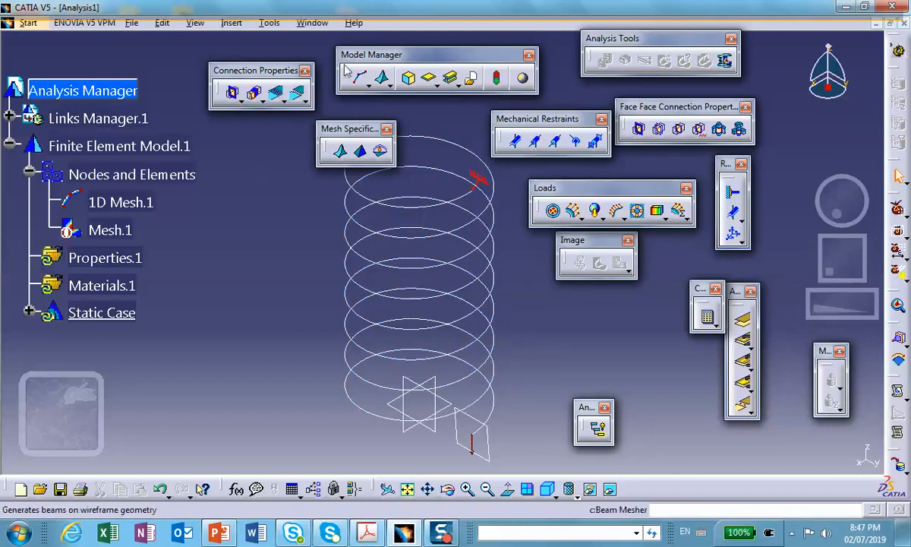
- Assign a 1D property to the helix with the cylindrical beam type and define its section radius
left_click(453, 81)
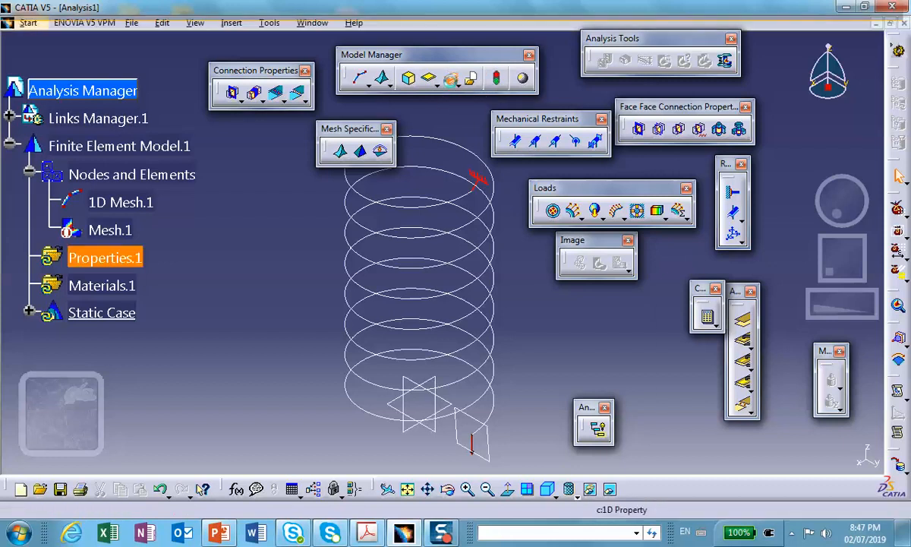
left_click(495, 267)
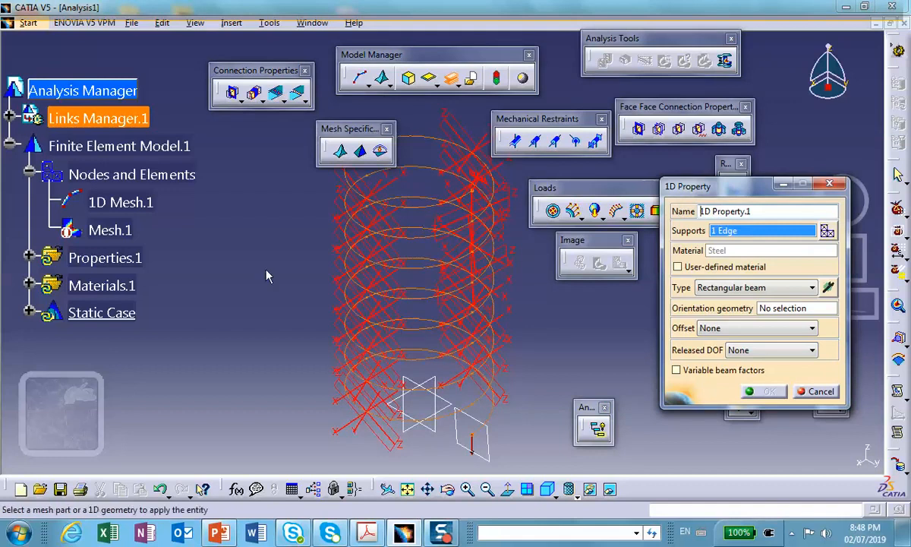
left_click(813, 288)
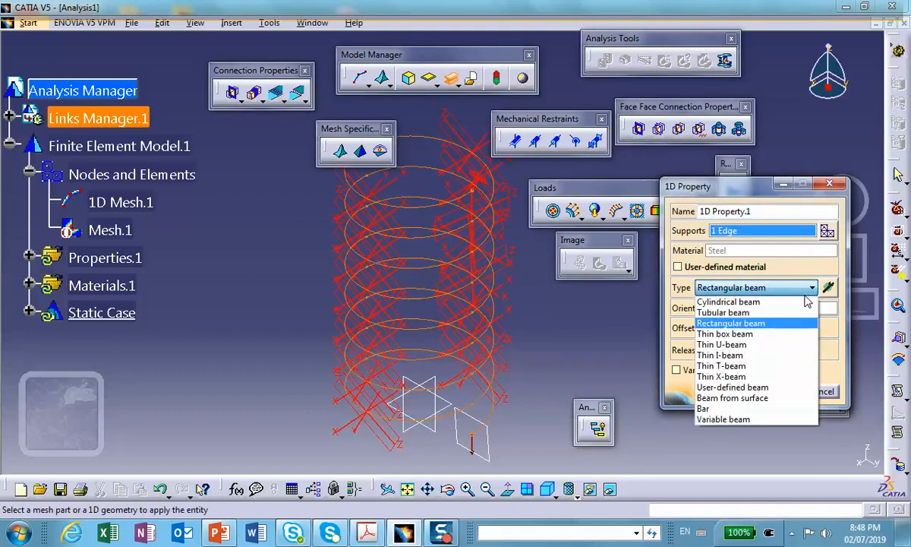
left_click(797, 303)
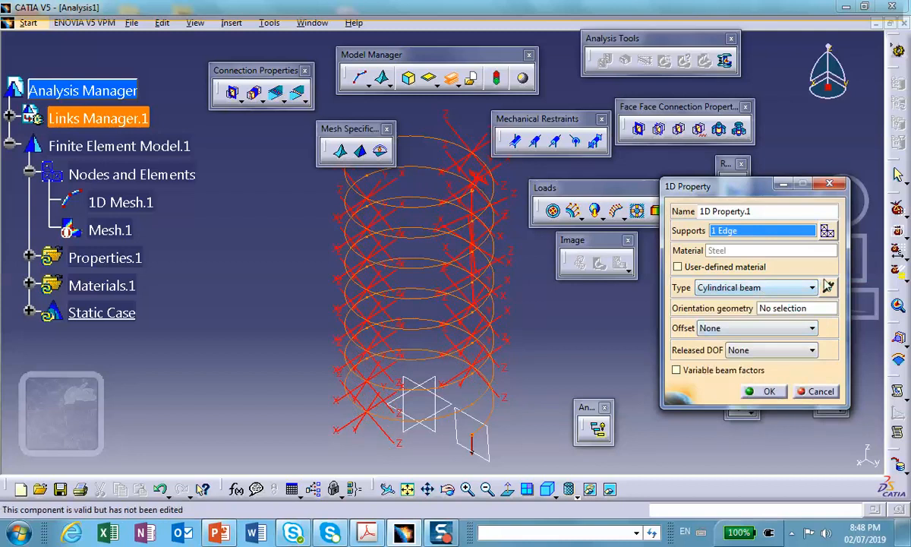
left_click(826, 286)
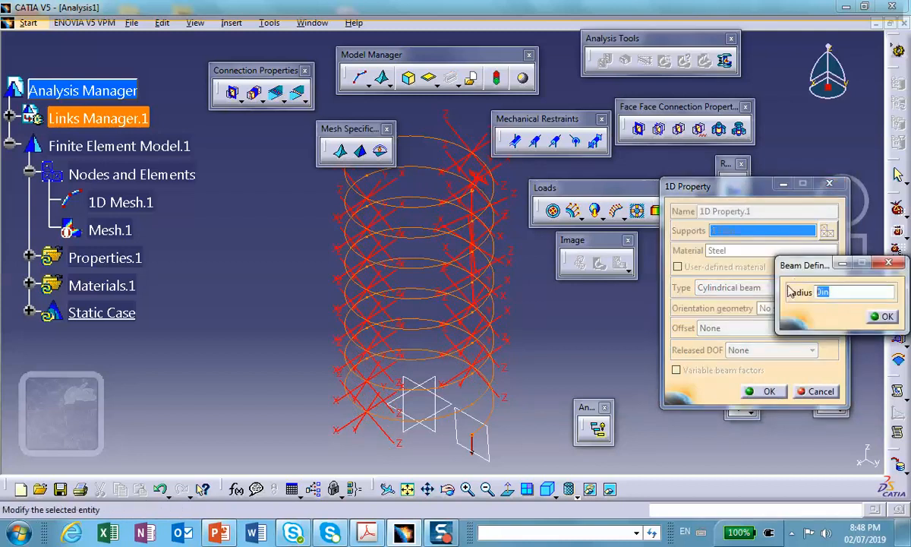
left_click(882, 317)
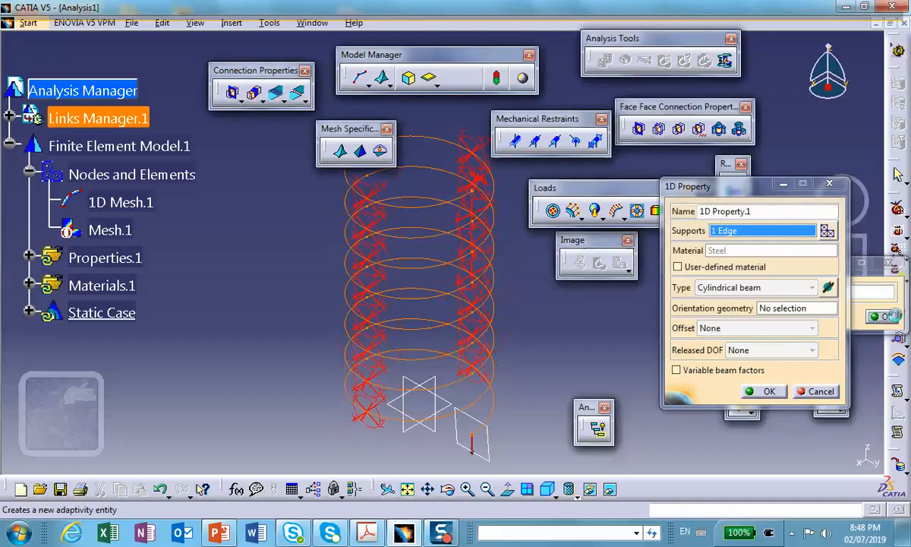
left_click(766, 393)
- Inspect the beam section symbols along the coils and edit the helix's 1D property to a radius of 0.5 in
middle_click_drag(531, 315, 513, 244)
scroll(429, 293, "up", 1)
middle_click_drag(429, 293, 463, 153)
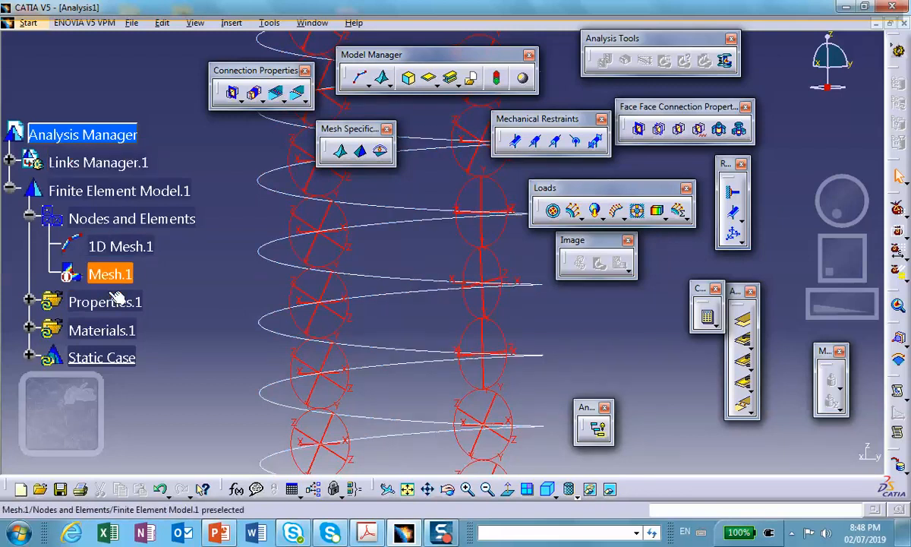
left_click(29, 301)
scroll(205, 271, "down", 3)
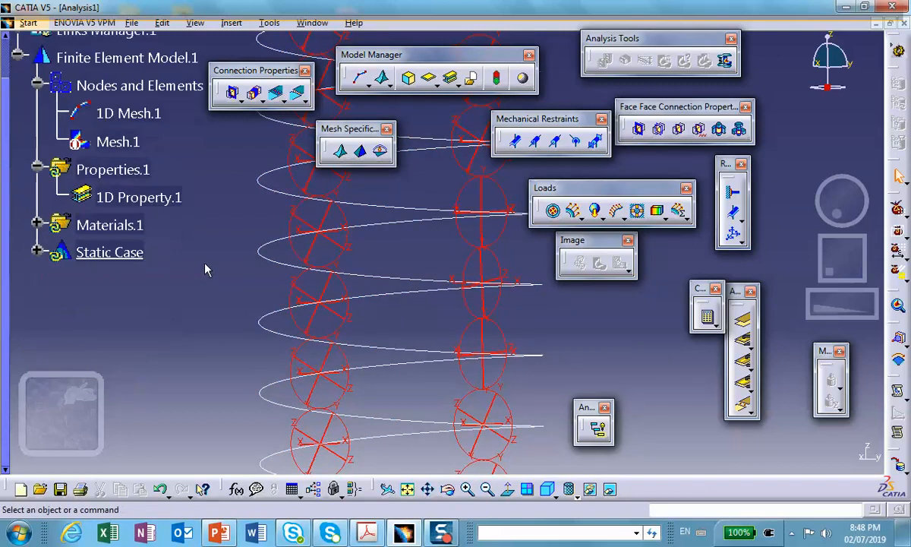
double_click(137, 199)
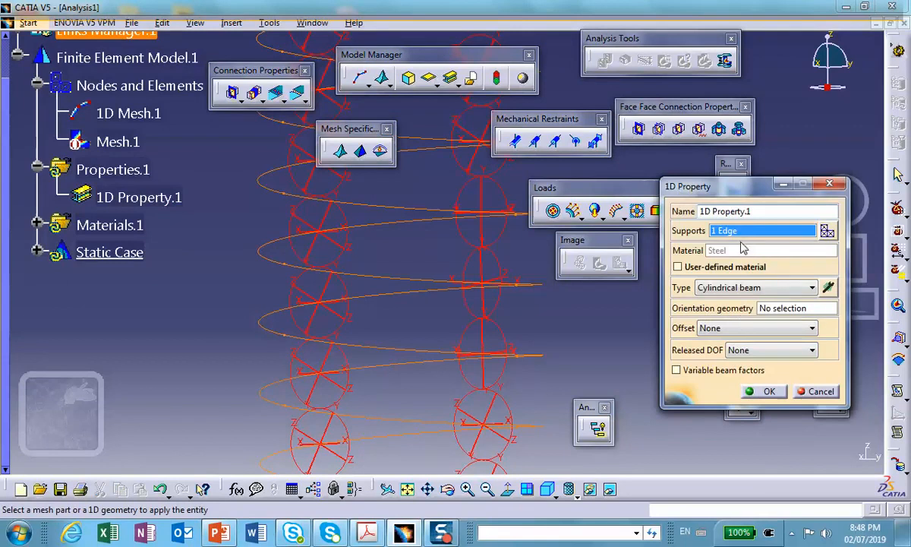
left_click(828, 287)
type(".")
type("5")
left_click(885, 317)
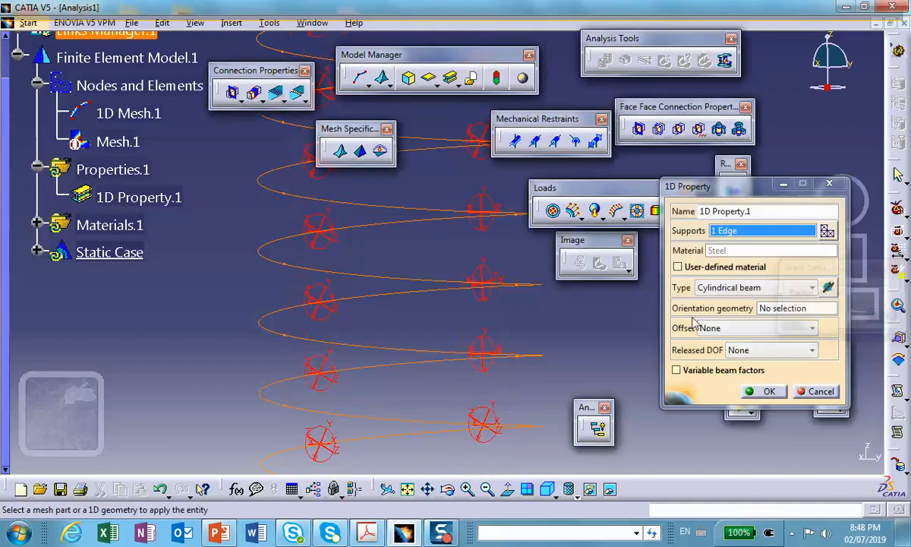
left_click(762, 390)
- Check the section symbols over the whole spring and compute the full analysis with the All option, accepting the resource estimate
middle_click_drag(437, 266, 375, 430)
scroll(433, 384, "up", 1)
middle_click_drag(433, 385, 466, 218)
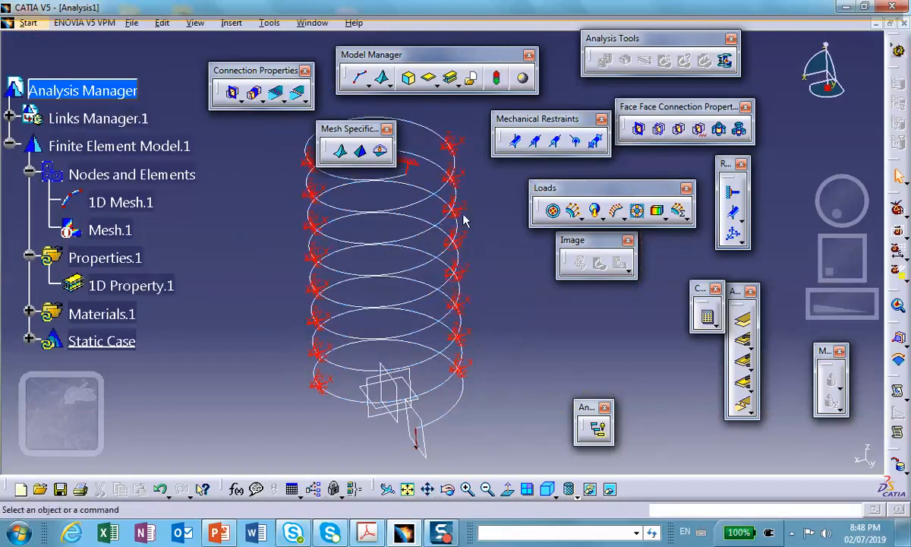
middle_click_drag(539, 387, 518, 233)
middle_click_drag(507, 178, 508, 486)
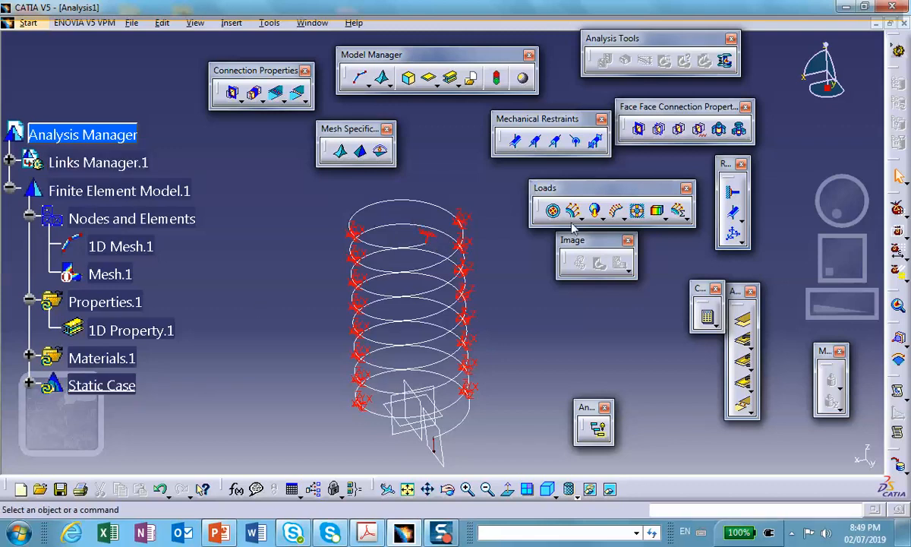
left_click(707, 317)
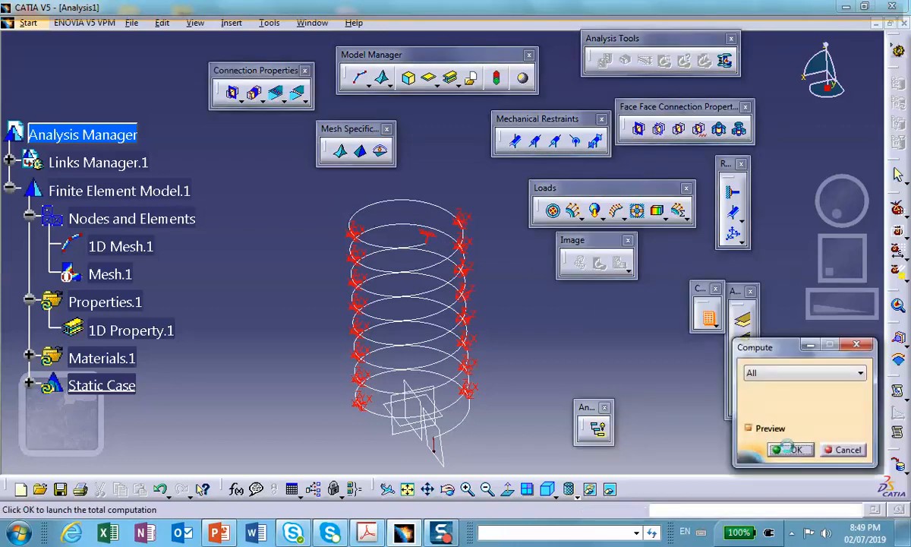
left_click(790, 449)
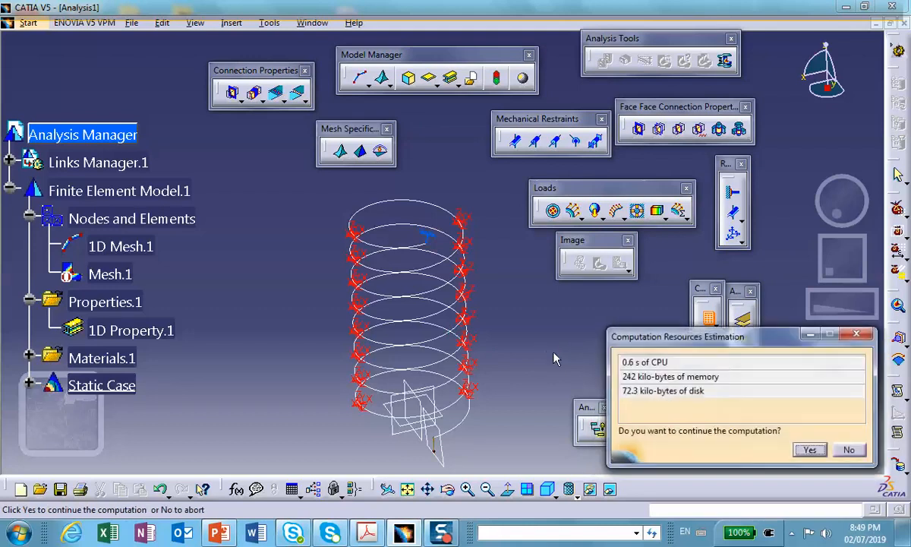
left_click(808, 450)
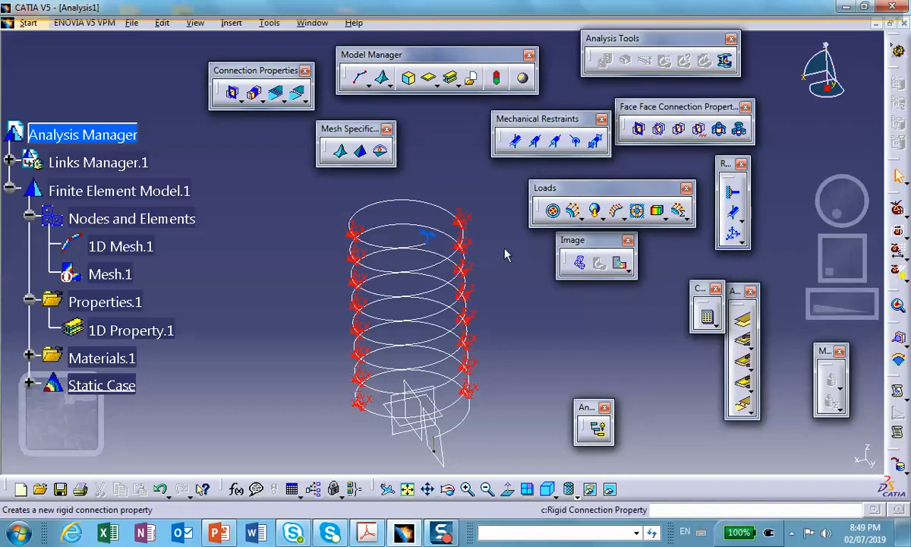
- Generate the deformation image of the spring and play its animation
left_click(580, 266)
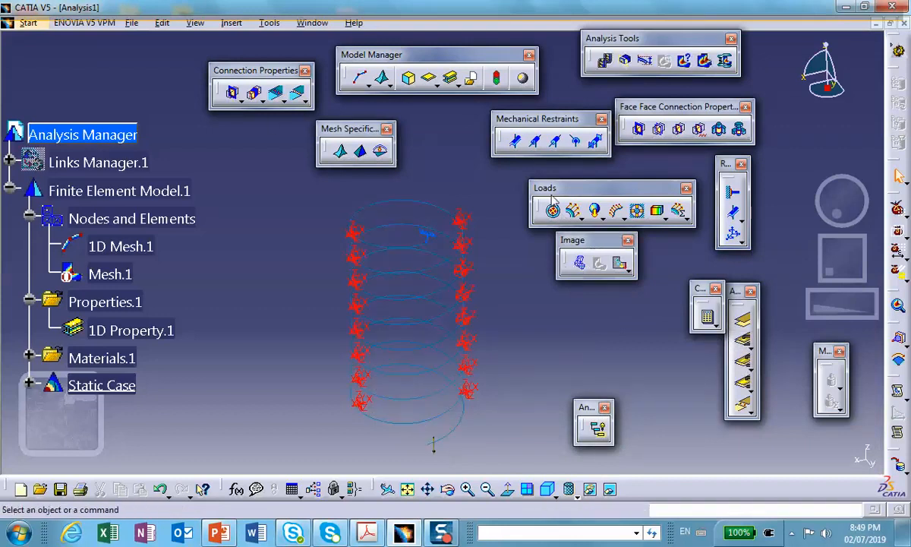
left_click(605, 61)
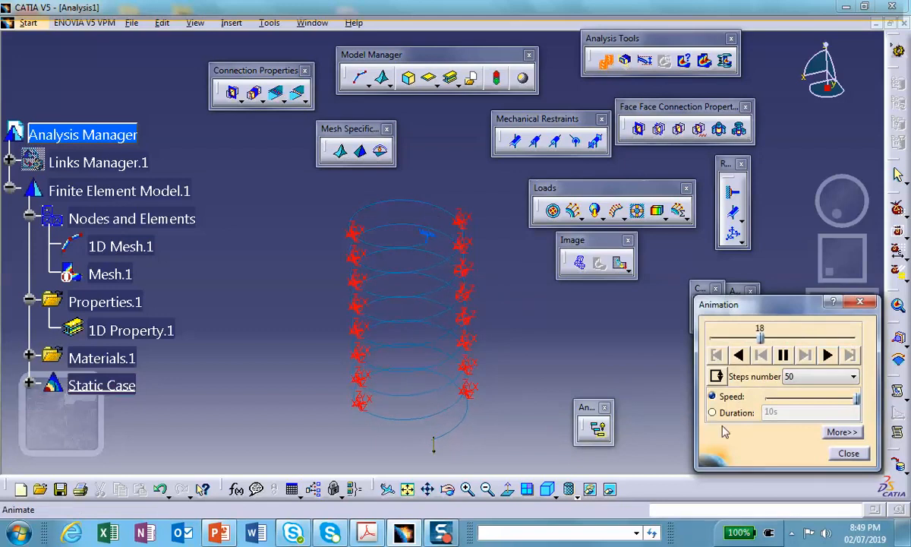
left_click(849, 453)
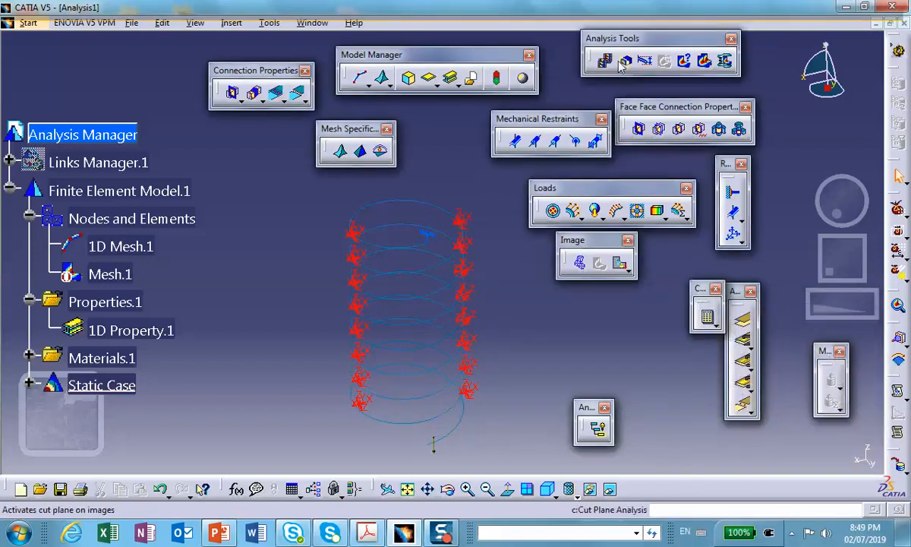
- Set the deformation image's amplification scaling factor to 1
left_click(645, 61)
double_click(759, 416)
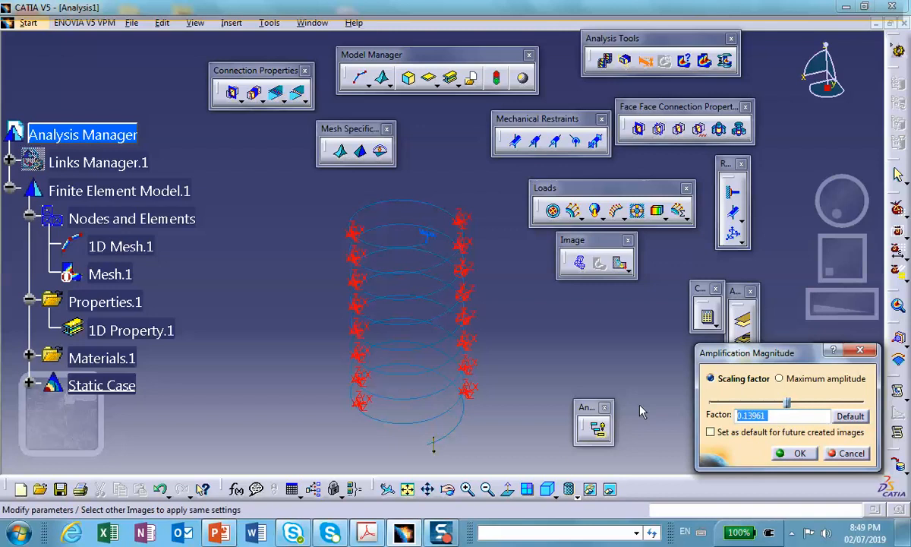
type("1")
left_click(796, 453)
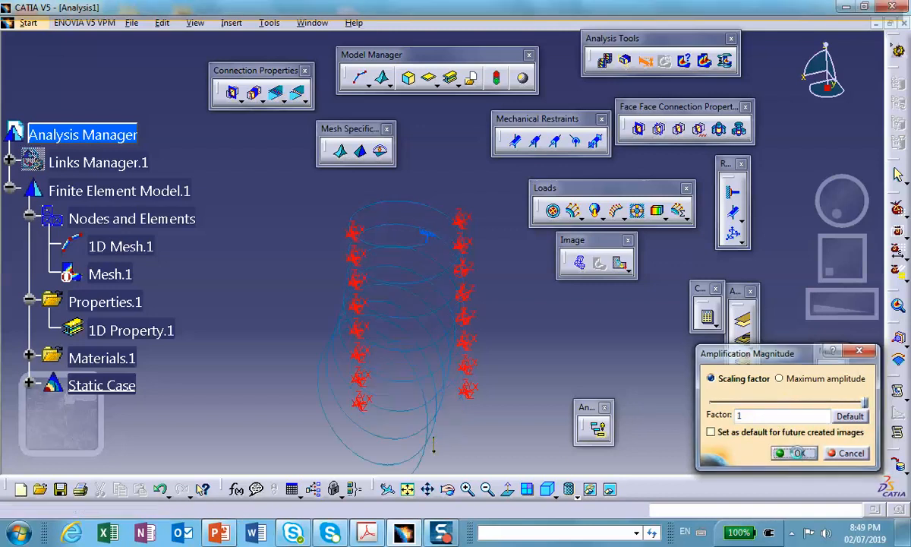
- Hide the 1D property symbols on the spring and animate the deformed mesh at true scale
middle_click_drag(472, 387, 406, 356)
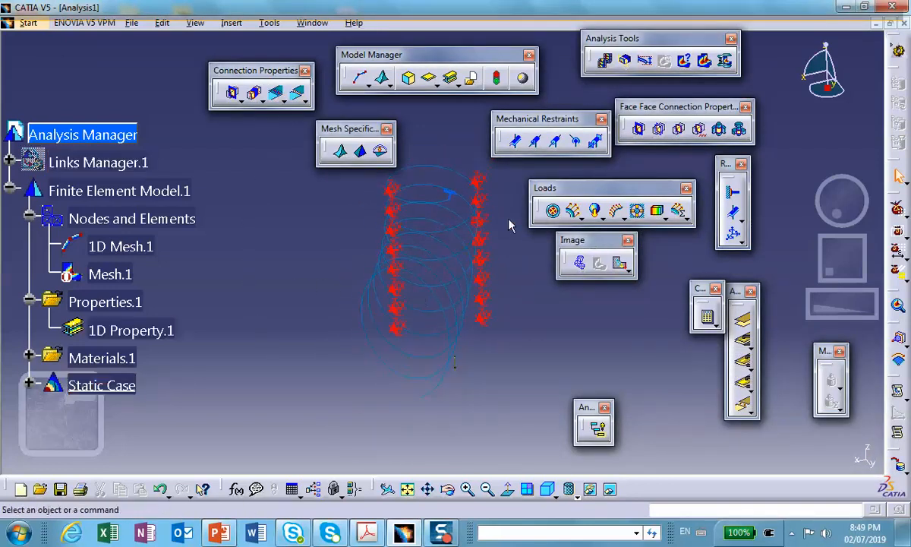
right_click(142, 327)
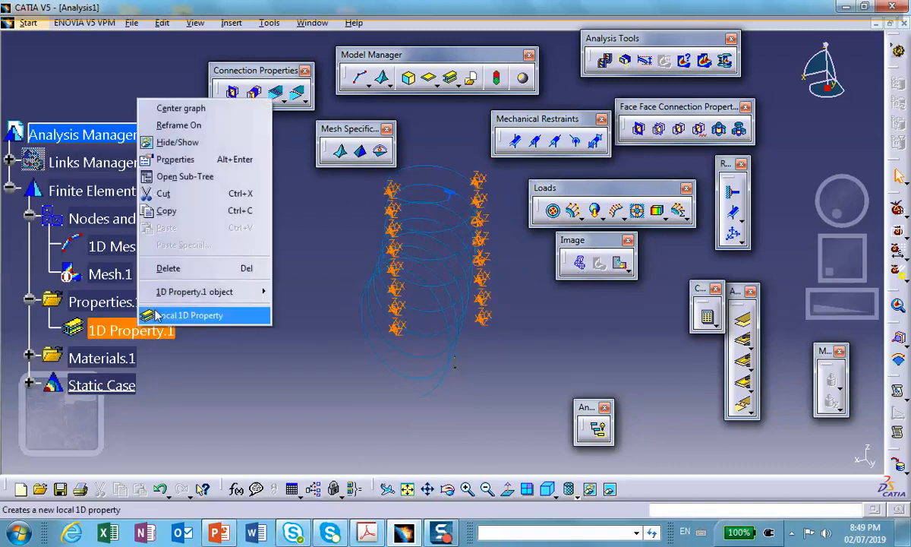
left_click(189, 149)
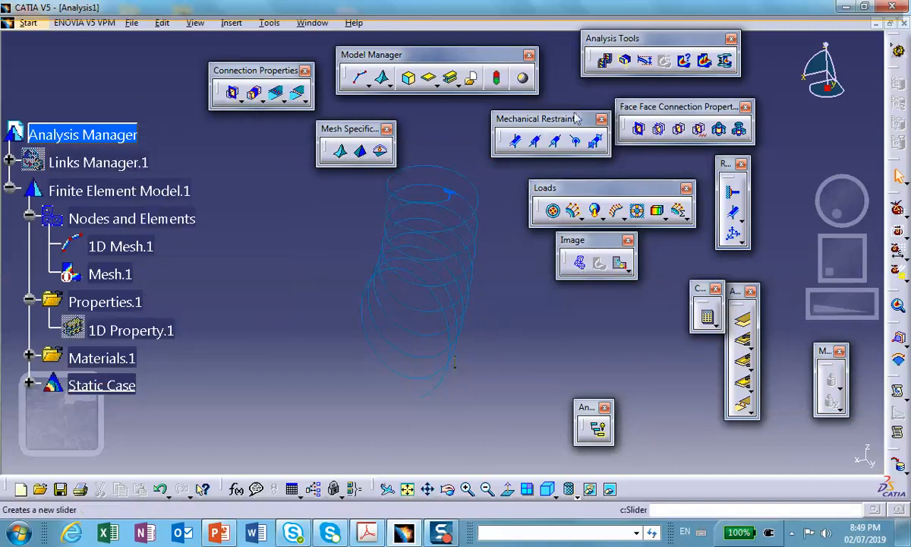
left_click(605, 60)
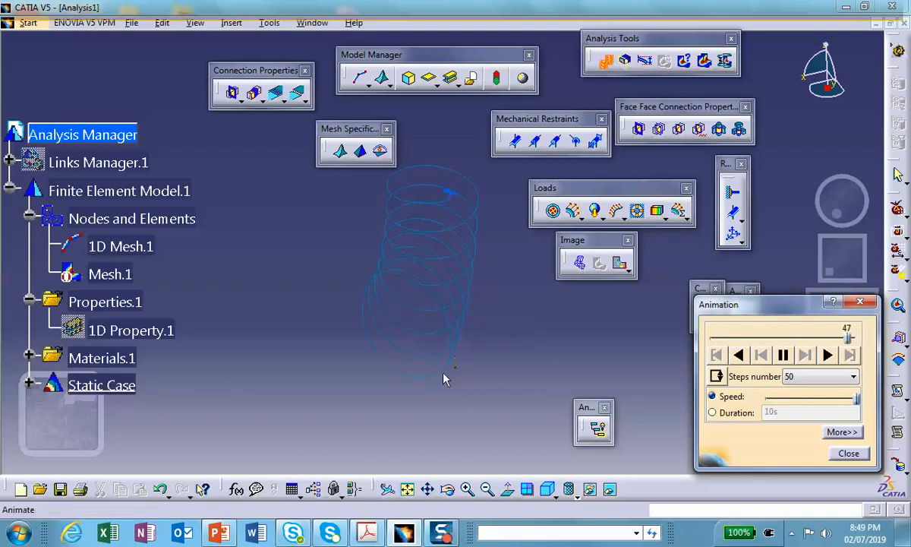
left_click(856, 453)
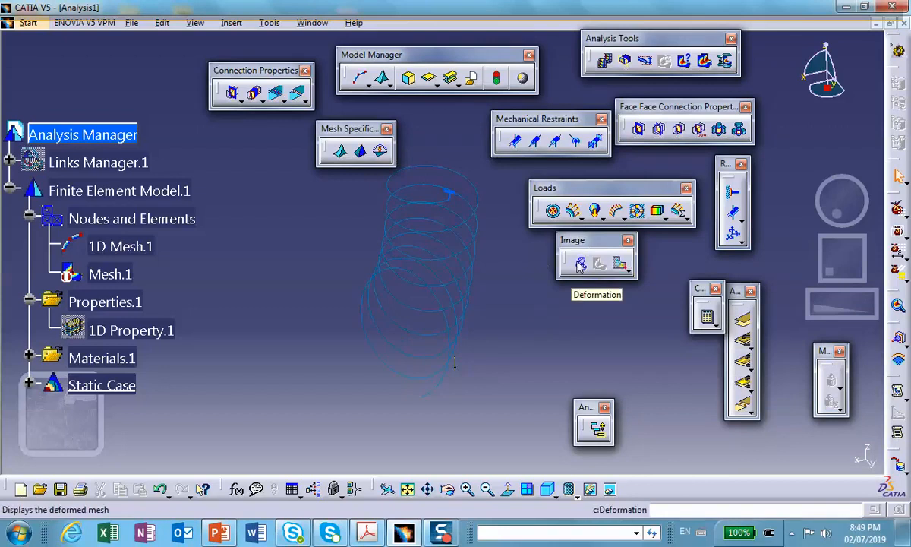
- Generate the translational displacement image of the spring
left_click(620, 265)
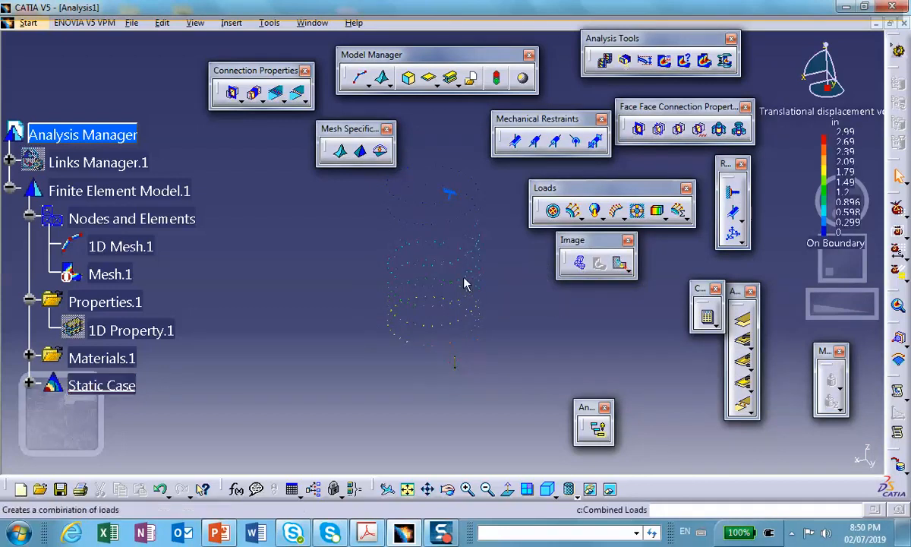
left_click(575, 497)
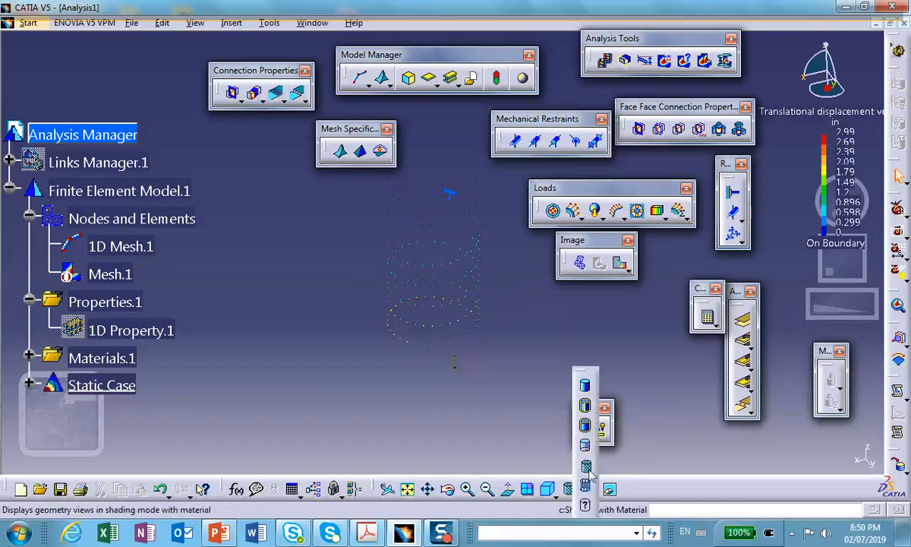
left_click(525, 423)
- Set the spring's displacement image to the Average iso type with the Norm criterion
double_click(449, 302)
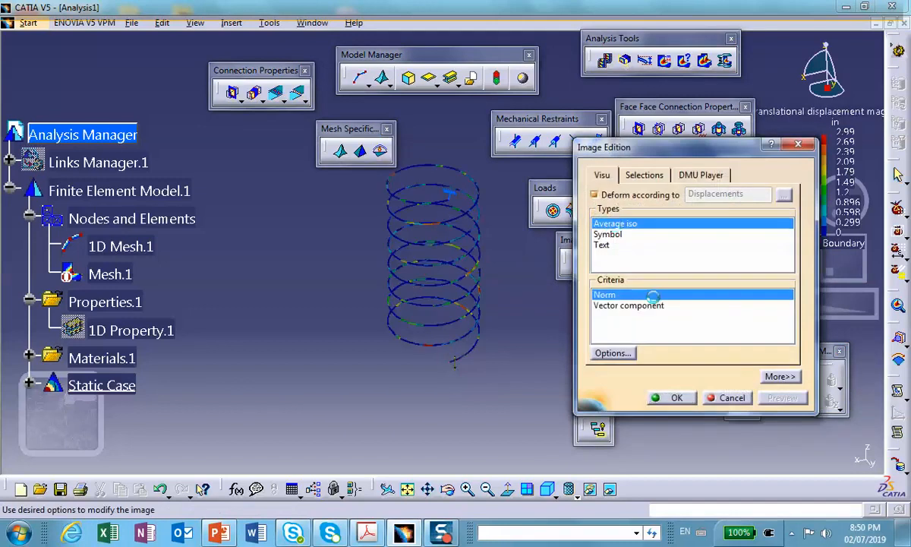
middle_click_drag(566, 372, 549, 279)
scroll(566, 373, "up", 1)
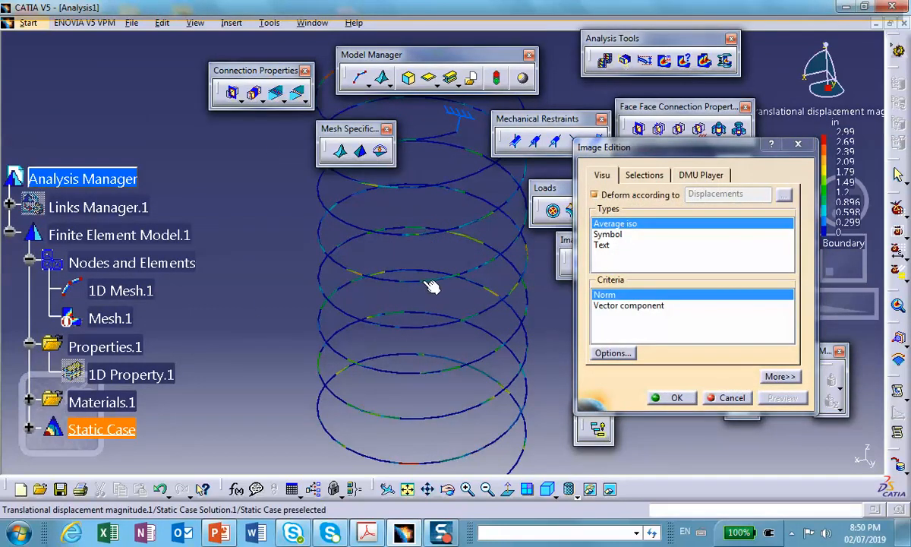
middle_click_drag(432, 287, 439, 335)
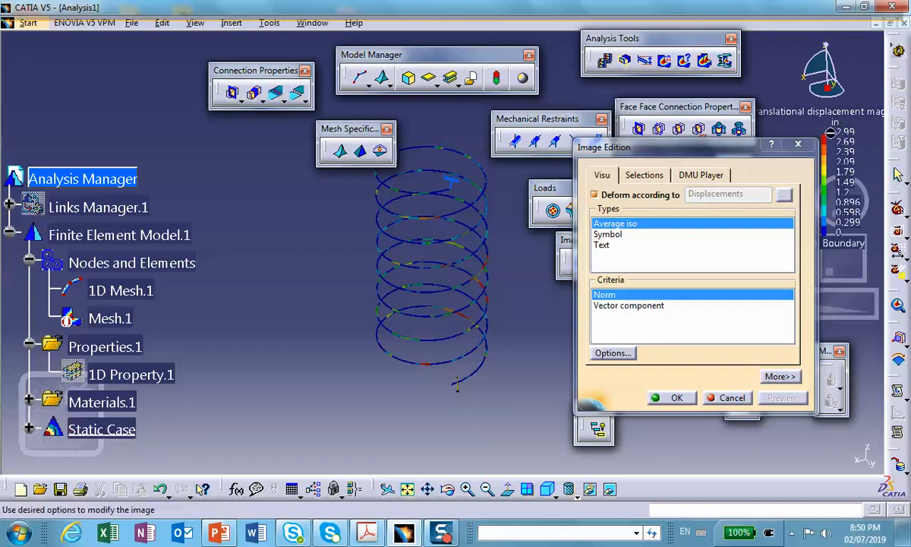
left_click(686, 398)
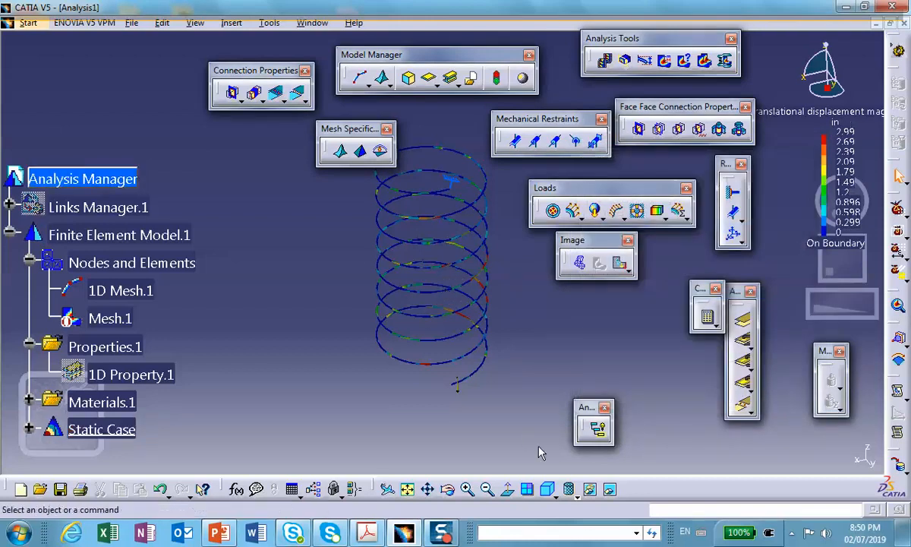
- Try a shaded view without material on the averaged displacement image and restore Shading with Material
left_click(569, 490)
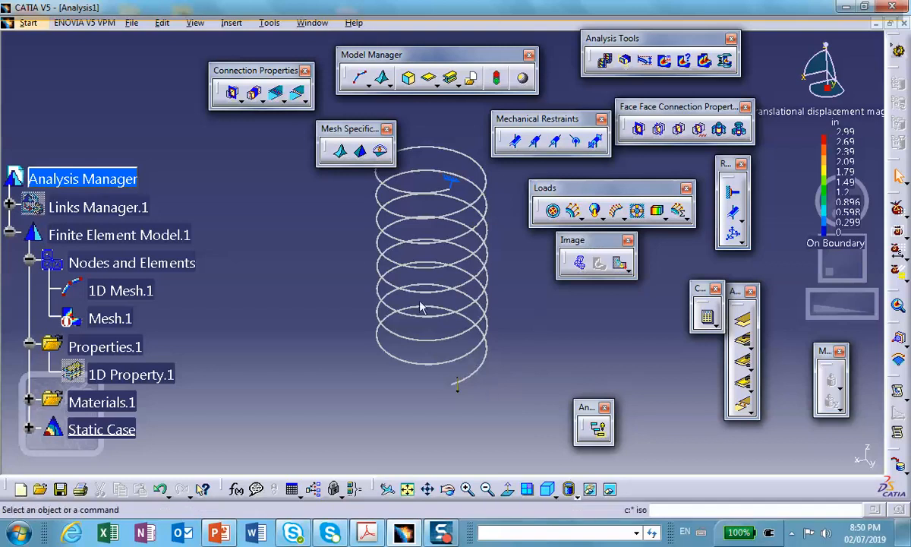
scroll(173, 359, "down", 2)
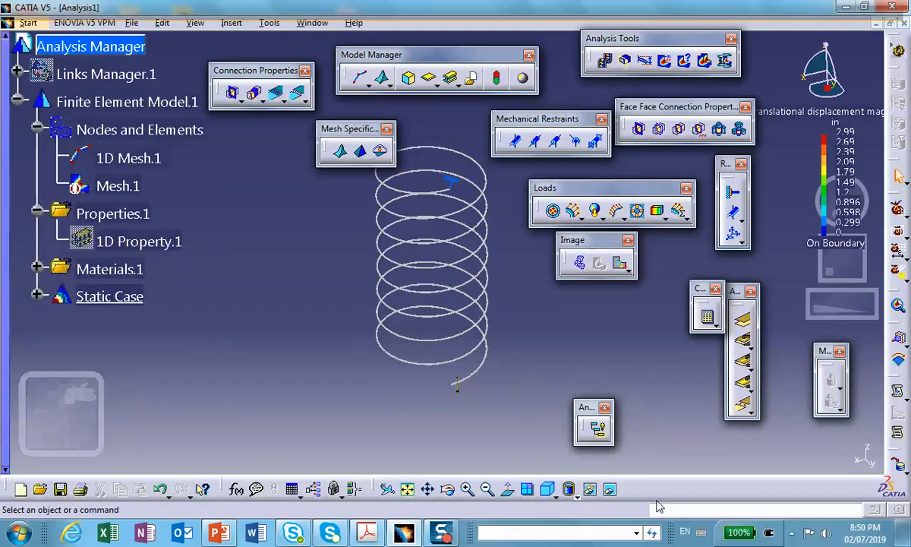
left_click(570, 492)
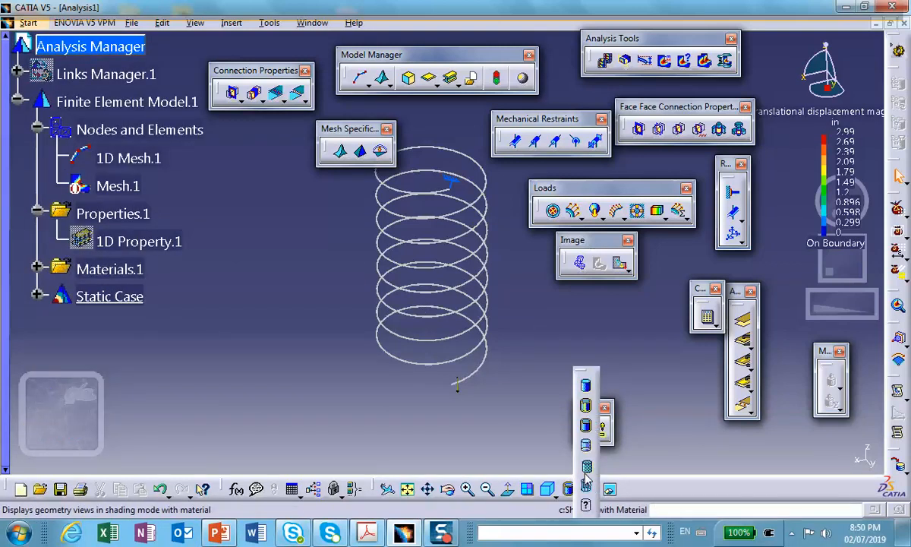
left_click(585, 479)
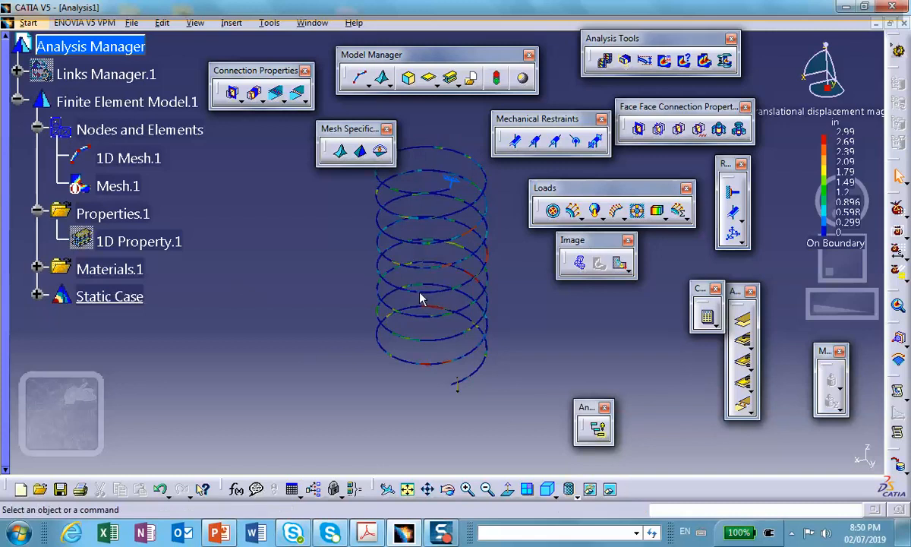
- Change the displacement image under the static case solution to the Symbol type with the Vector criterion and inspect the arrows along the coils
middle_click_drag(442, 294, 443, 294)
left_click(37, 296)
scroll(128, 267, "down", 3)
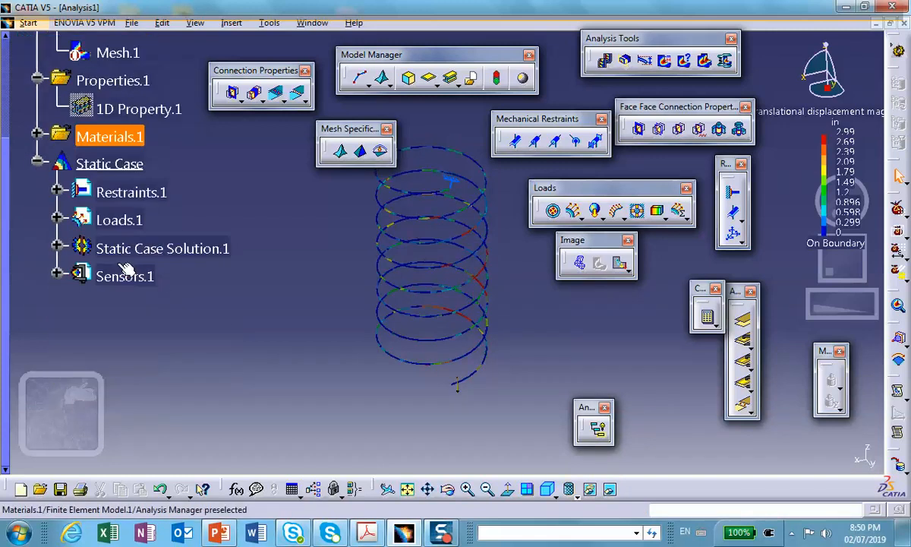
left_click(57, 245)
double_click(161, 304)
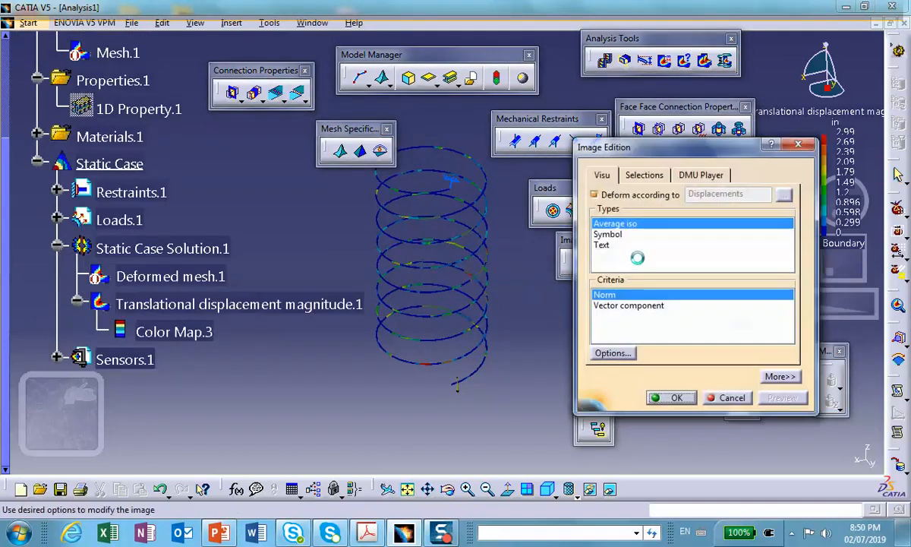
left_click(609, 234)
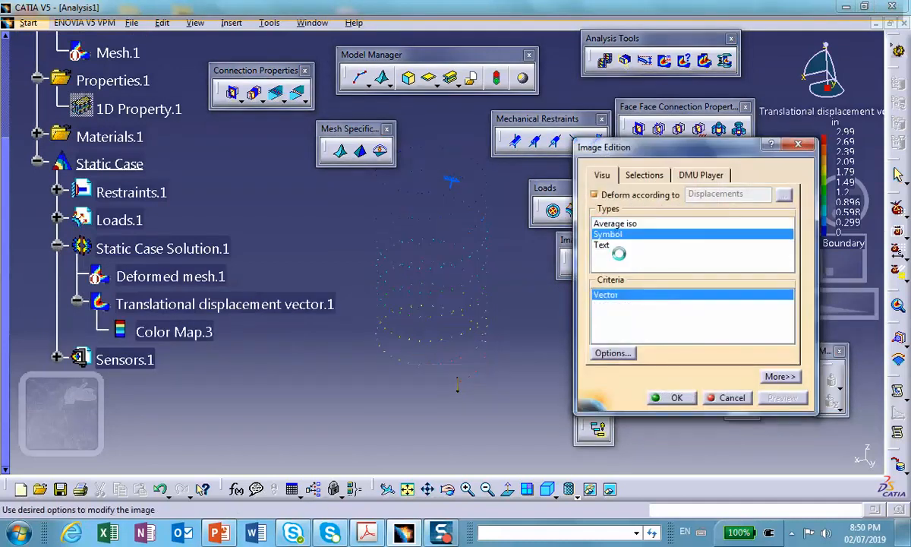
left_click(671, 397)
middle_click_drag(452, 346, 427, 159)
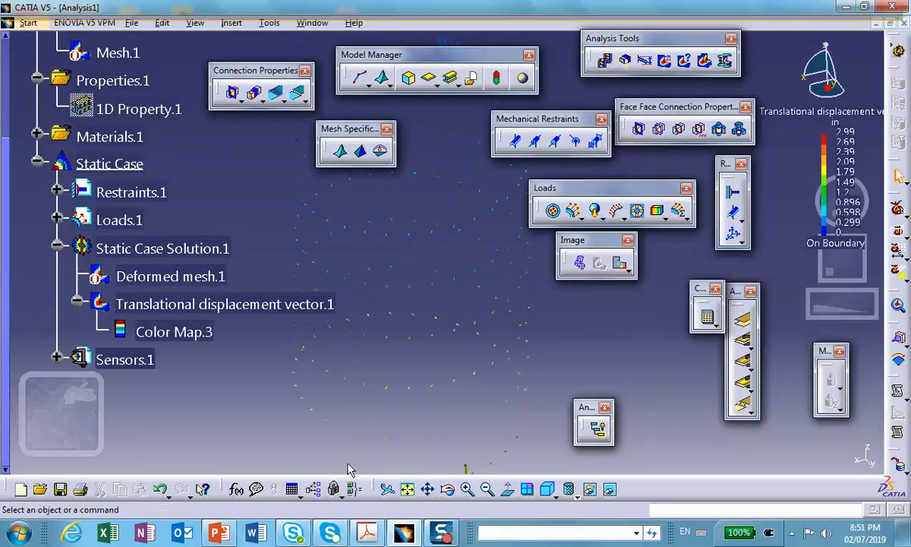
scroll(354, 434, "up", 1)
middle_click_drag(378, 353, 396, 260)
scroll(440, 268, "up", 2)
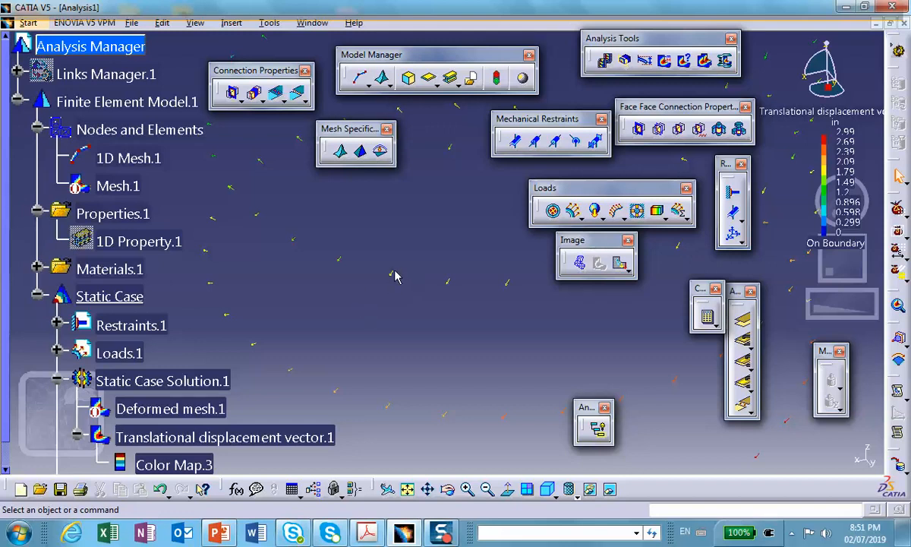
middle_click_drag(423, 210, 462, 445)
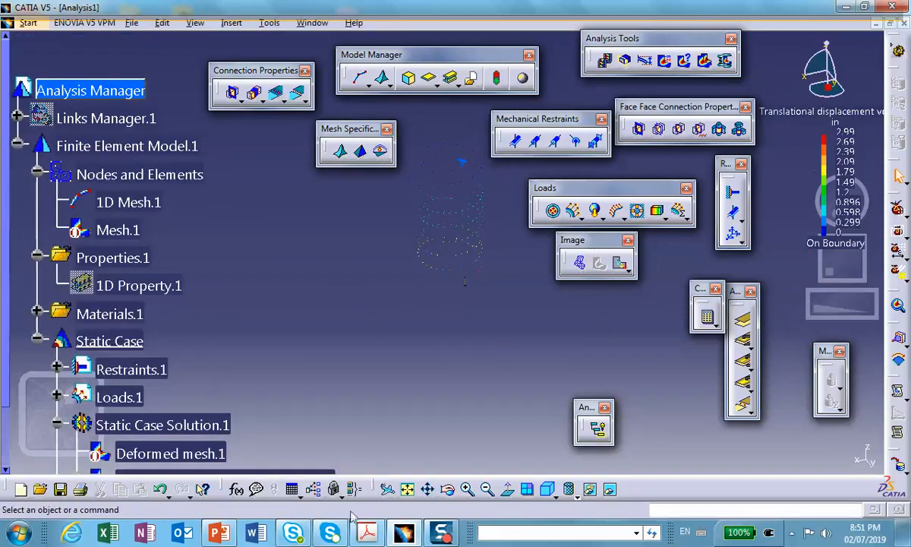
- Switch to hw_8_CAE_S19.pdf in Adobe Acrobat, review the spring and ring problems, and return to the CATIA analysis
left_click(366, 533)
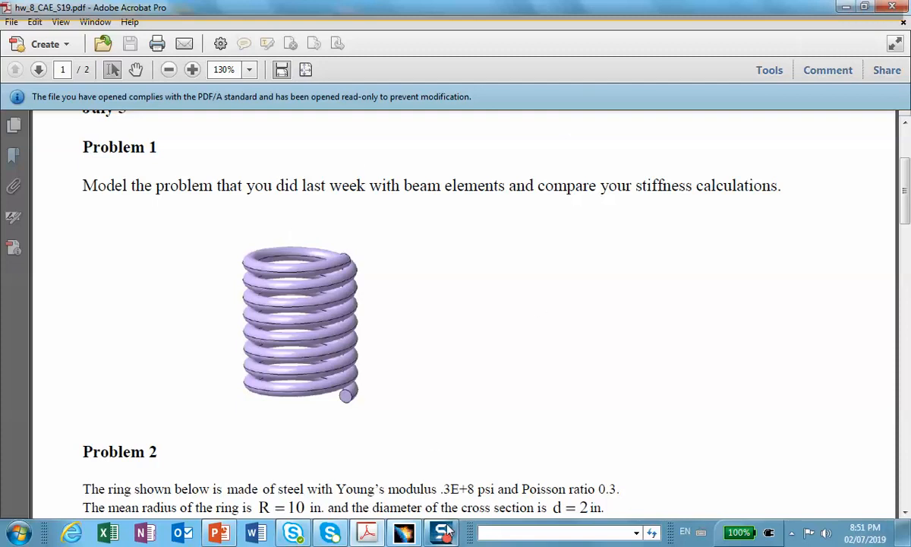
mouse_move(447, 536)
scroll(547, 266, "down", 3)
scroll(549, 270, "down", 15)
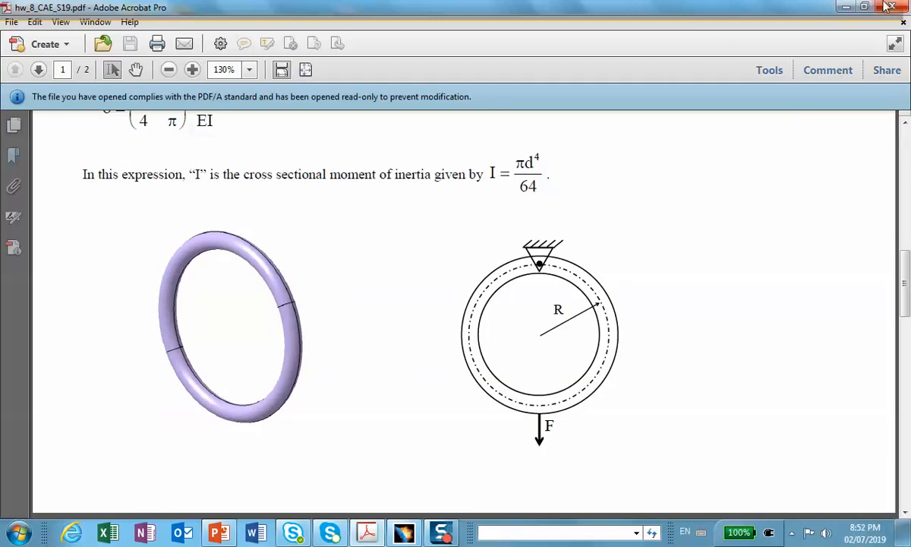
left_click(845, 7)
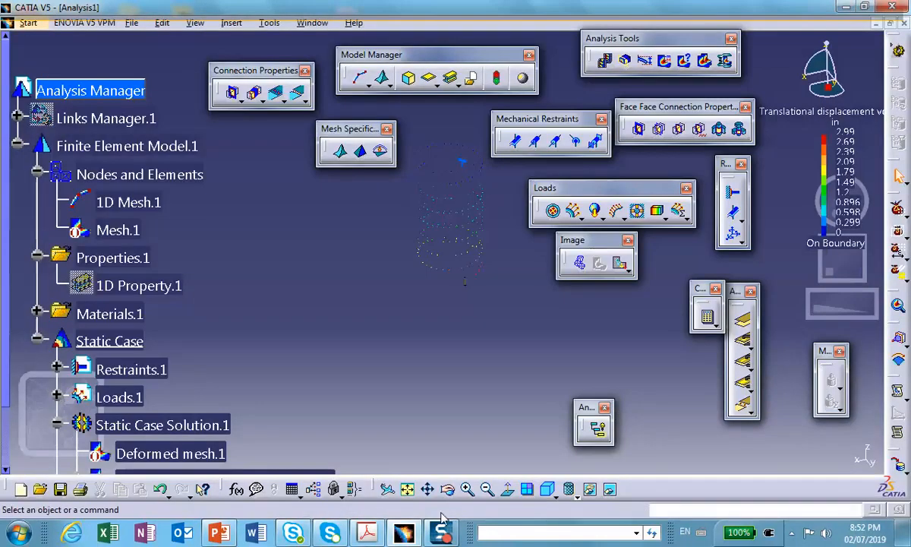